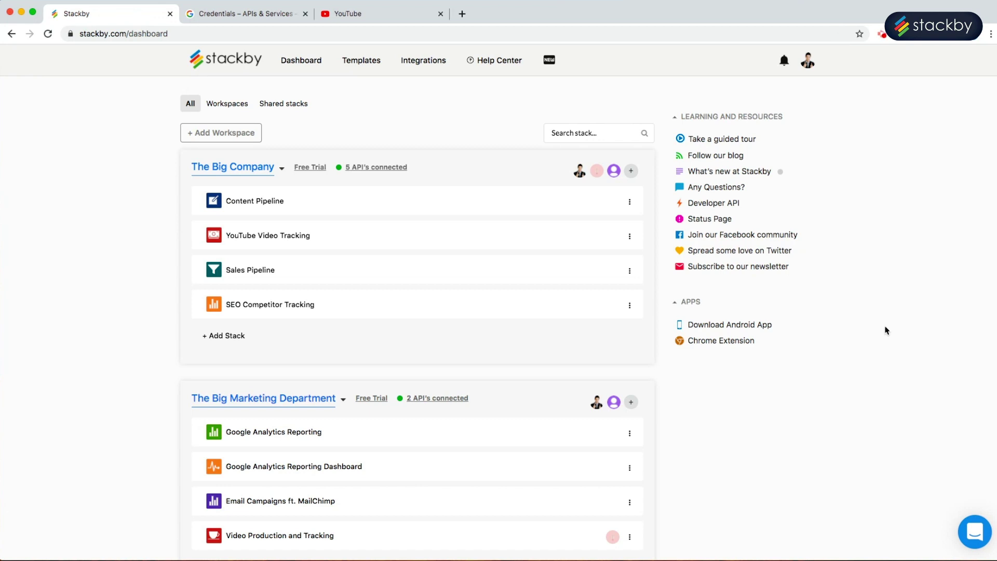
Step: From The Big Marketing Department's connected APIs, start integrating YouTube under Social Media
{"action": "scroll", "coordinate": [885, 330], "scroll_direction": "down", "scroll_amount": 3}
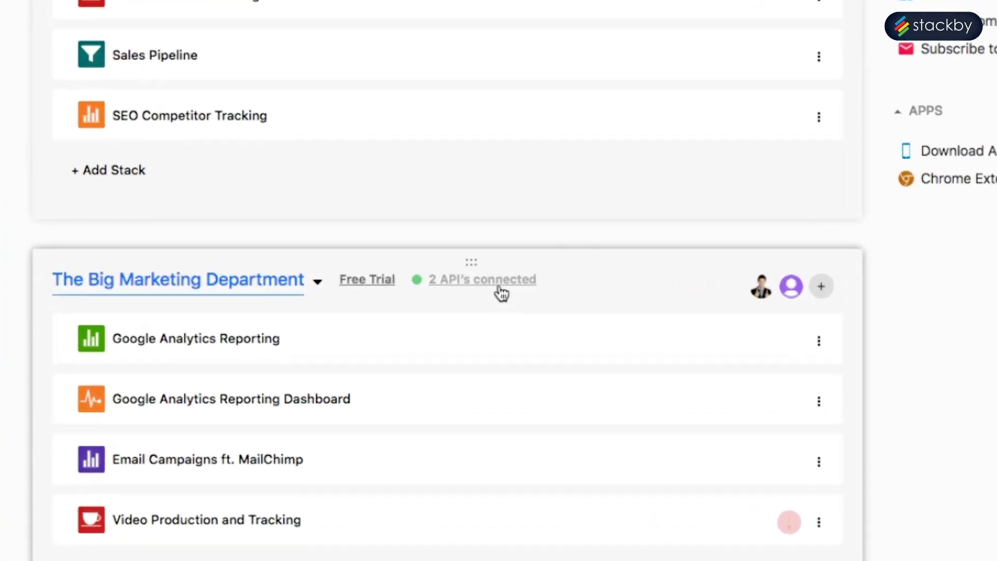
{"action": "left_click", "coordinate": [500, 293]}
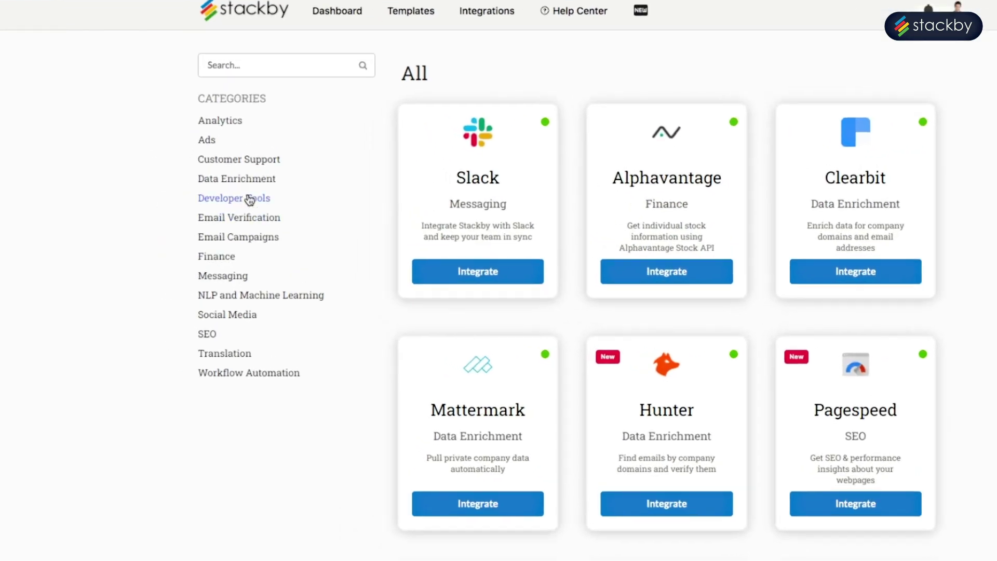
{"action": "left_click", "coordinate": [227, 315]}
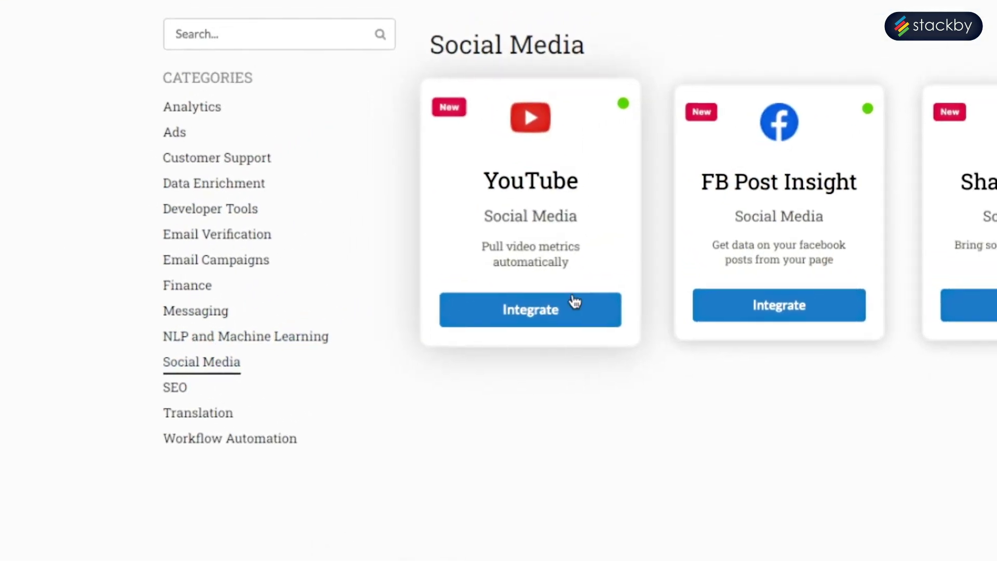
{"action": "left_click", "coordinate": [507, 274]}
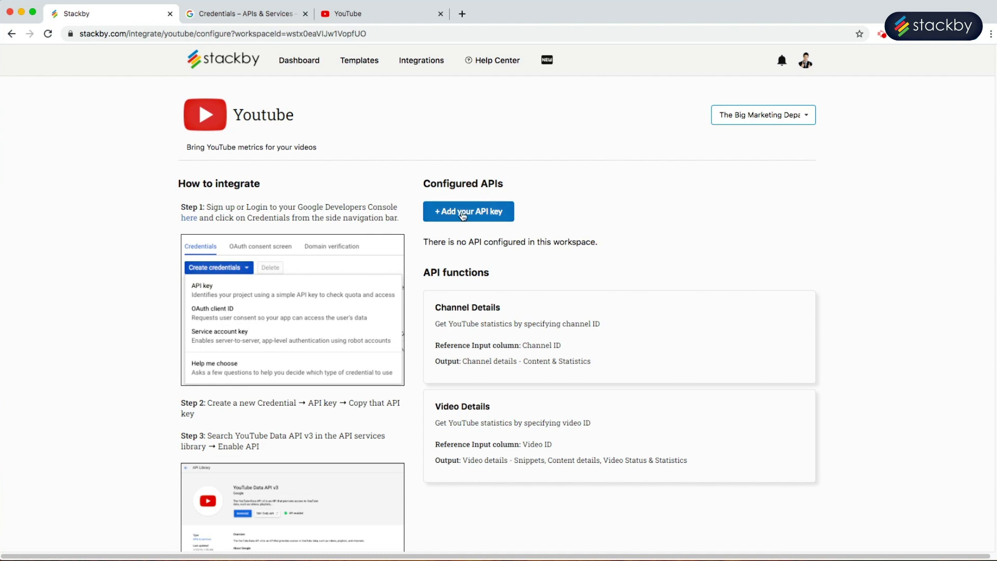
Step: Create a new API key on the Google Cloud Credentials page and copy it
{"action": "left_click", "coordinate": [258, 20]}
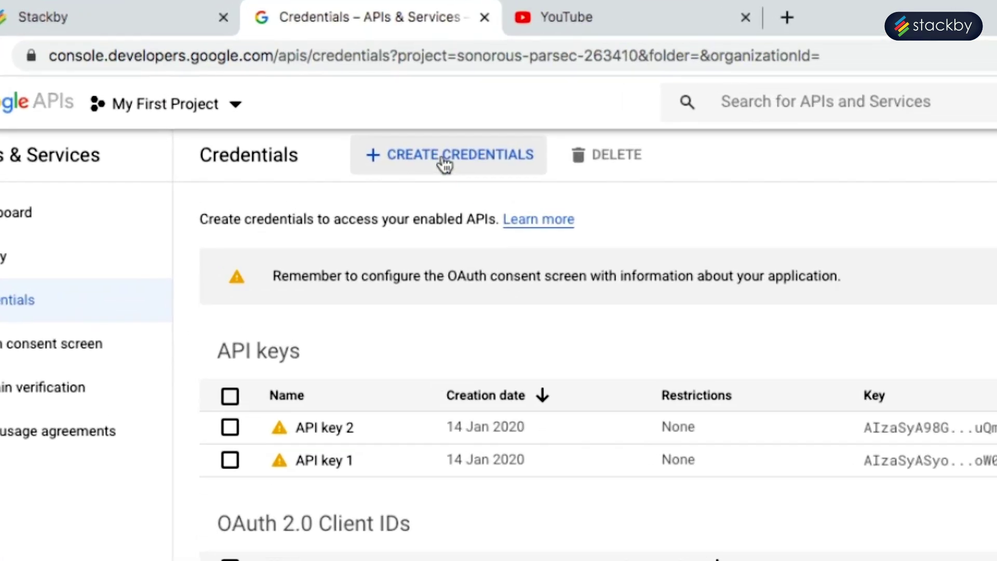
{"action": "left_click", "coordinate": [410, 148]}
{"action": "left_click", "coordinate": [446, 223]}
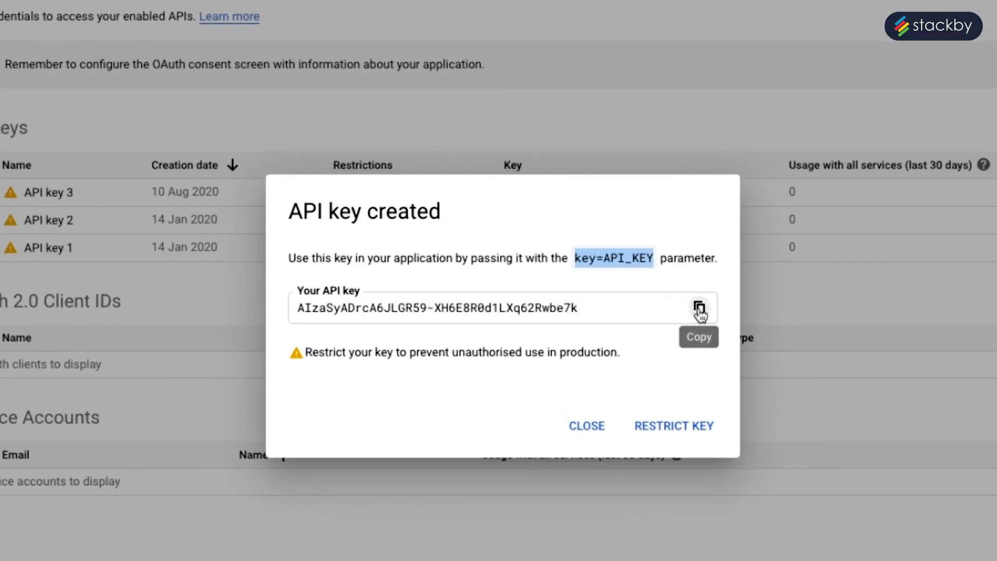
{"action": "left_click", "coordinate": [622, 298]}
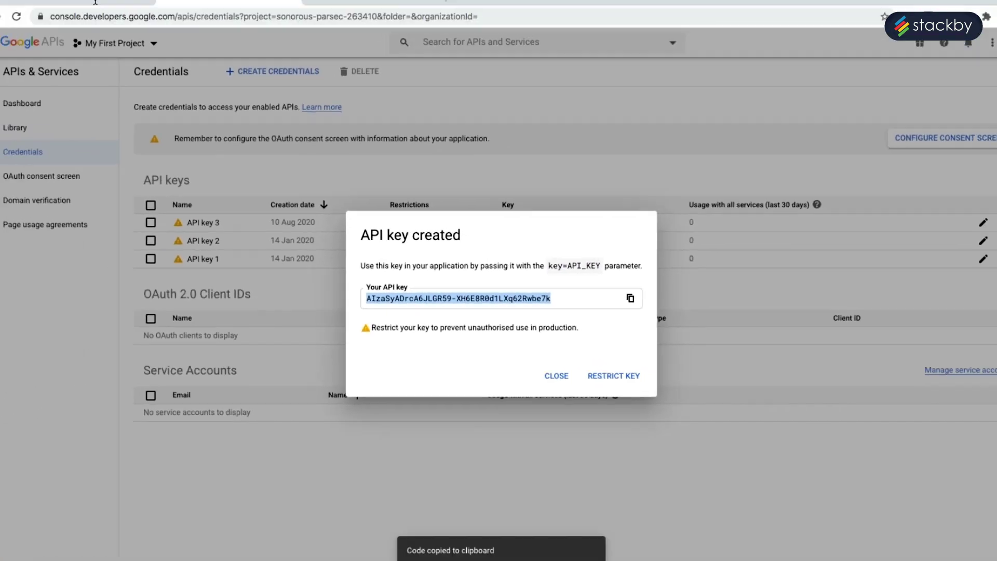
Step: Save the copied key in Stackby's YouTube integration as a connection named 'YouTube API'
{"action": "left_click", "coordinate": [95, 1]}
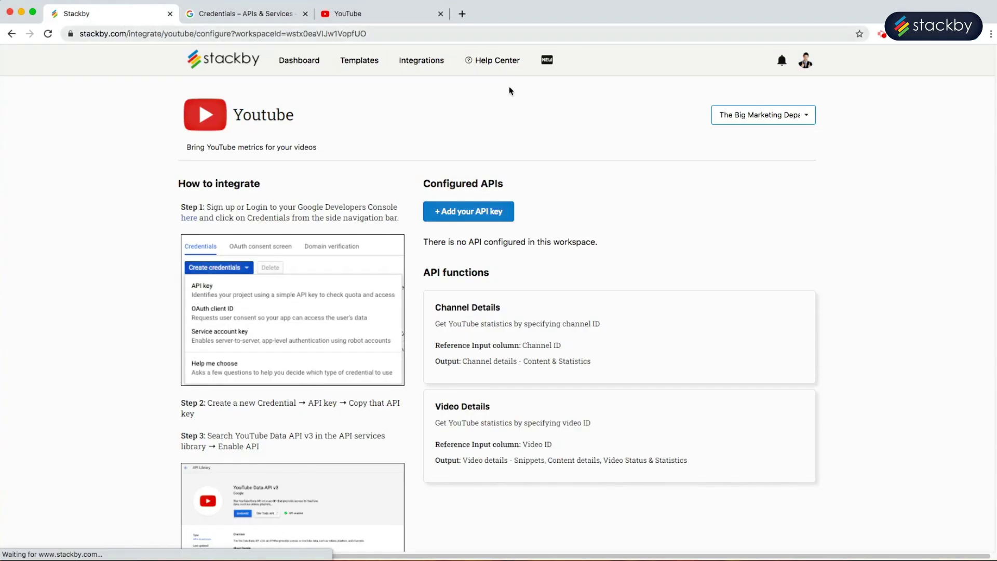
{"action": "left_click", "coordinate": [498, 213]}
{"action": "left_click", "coordinate": [422, 278]}
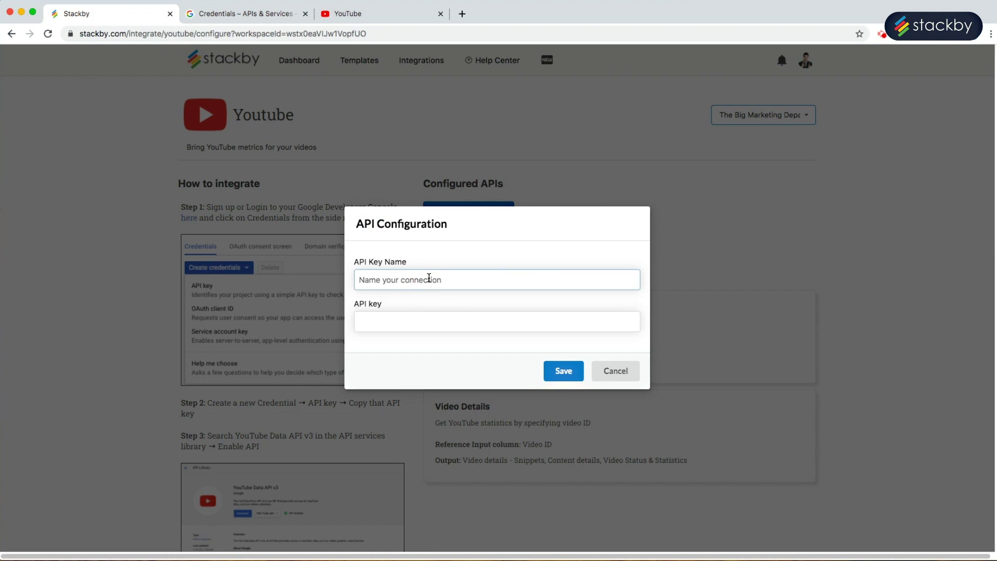
{"action": "type", "text": "YouTube API"}
{"action": "left_click", "coordinate": [407, 321]}
{"action": "key", "text": "super+v"}
{"action": "left_click", "coordinate": [563, 370]}
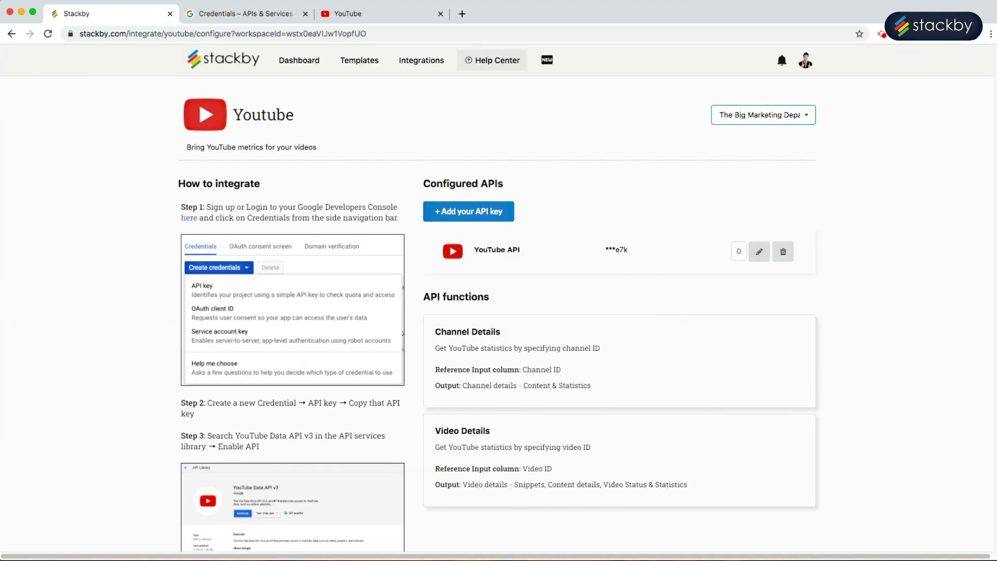
Step: Search for YouTube Data API v3 in Google Cloud Console, enable it, and close the console
{"action": "left_click", "coordinate": [265, 14]}
{"action": "left_click", "coordinate": [496, 154]}
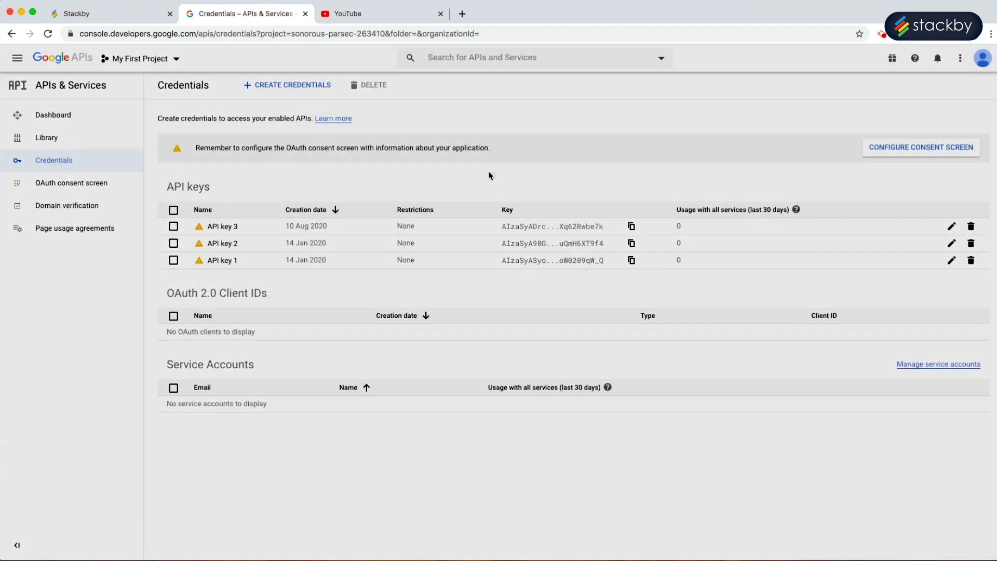
{"action": "left_click", "coordinate": [431, 57]}
{"action": "type", "text": "YouTube Data API"}
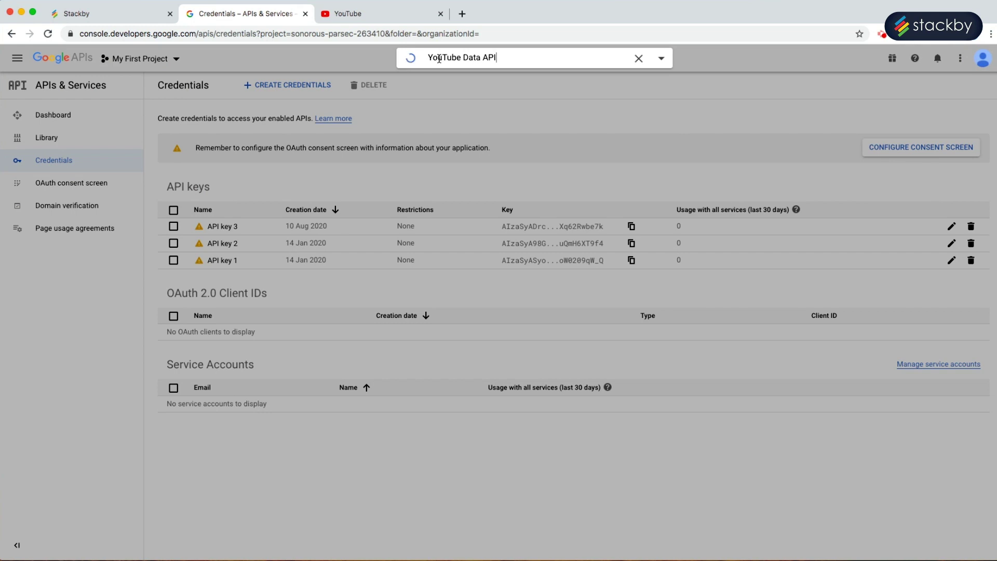
{"action": "left_click", "coordinate": [469, 98]}
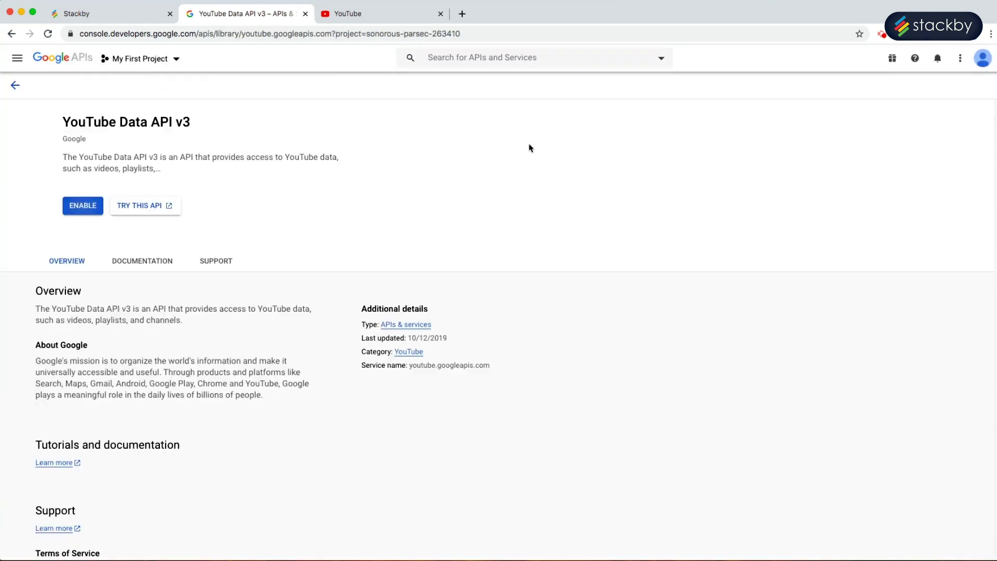
{"action": "left_click", "coordinate": [83, 205]}
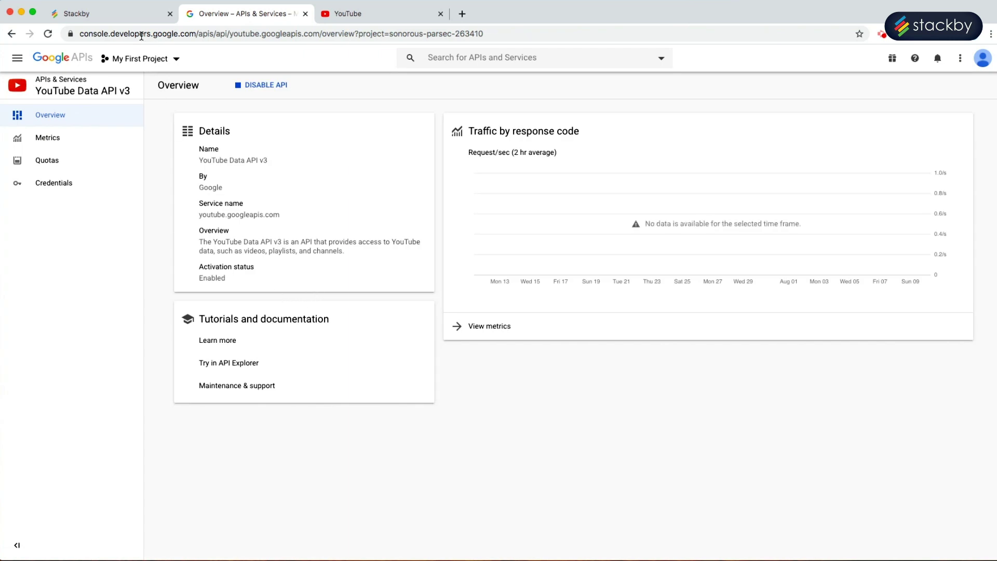
{"action": "key", "text": "super+w"}
Step: Open the Video Production and Tracking stack from the Stackby dashboard
{"action": "left_click", "coordinate": [130, 16]}
{"action": "left_click", "coordinate": [304, 72]}
{"action": "scroll", "coordinate": [422, 326], "scroll_direction": "down", "scroll_amount": 3}
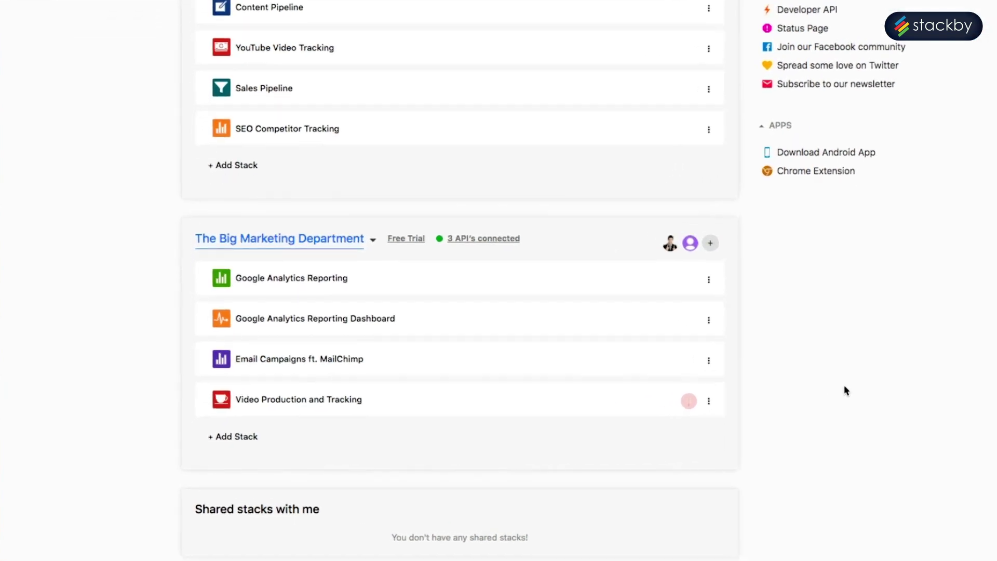
{"action": "left_click", "coordinate": [472, 406]}
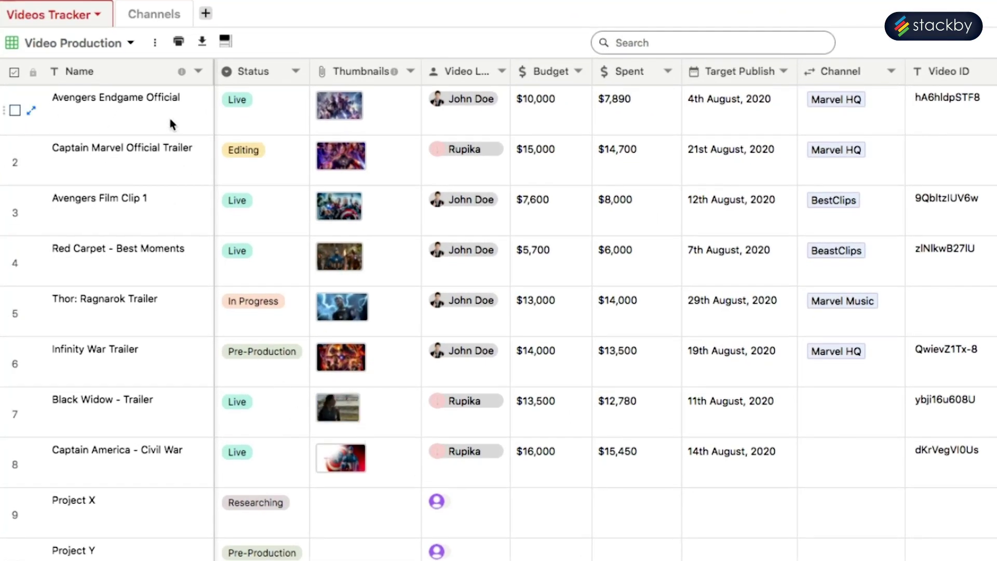
Step: Widen the Video Lead column to show full names, then view the Channels and Videos Tracker tables
{"action": "left_click", "coordinate": [148, 141]}
{"action": "left_click", "coordinate": [157, 183]}
{"action": "left_click", "coordinate": [270, 124]}
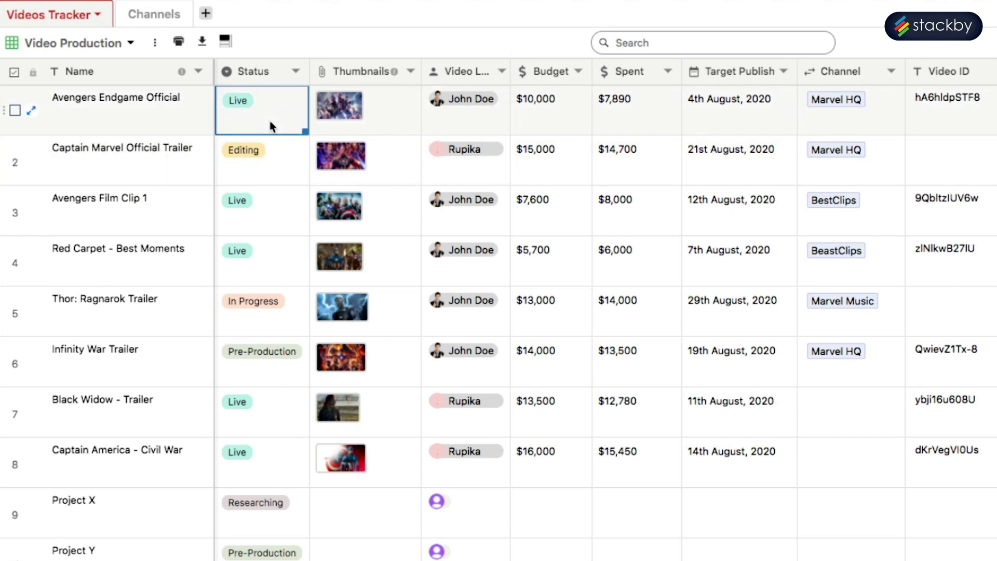
{"action": "left_click", "coordinate": [392, 129]}
{"action": "left_click", "coordinate": [477, 132]}
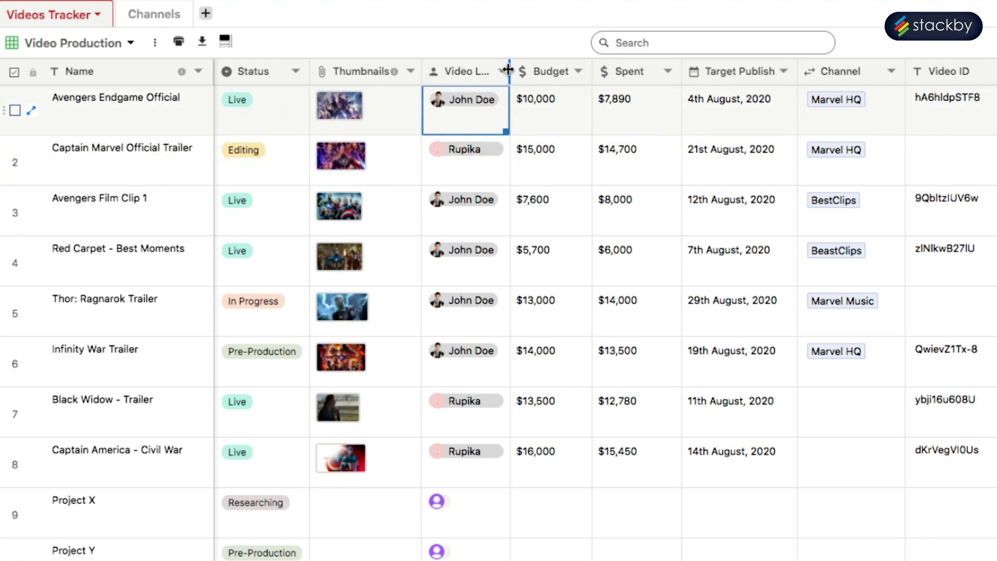
{"action": "left_click_drag", "start_coordinate": [509, 71], "coordinate": [526, 70]}
{"action": "left_click", "coordinate": [588, 111]}
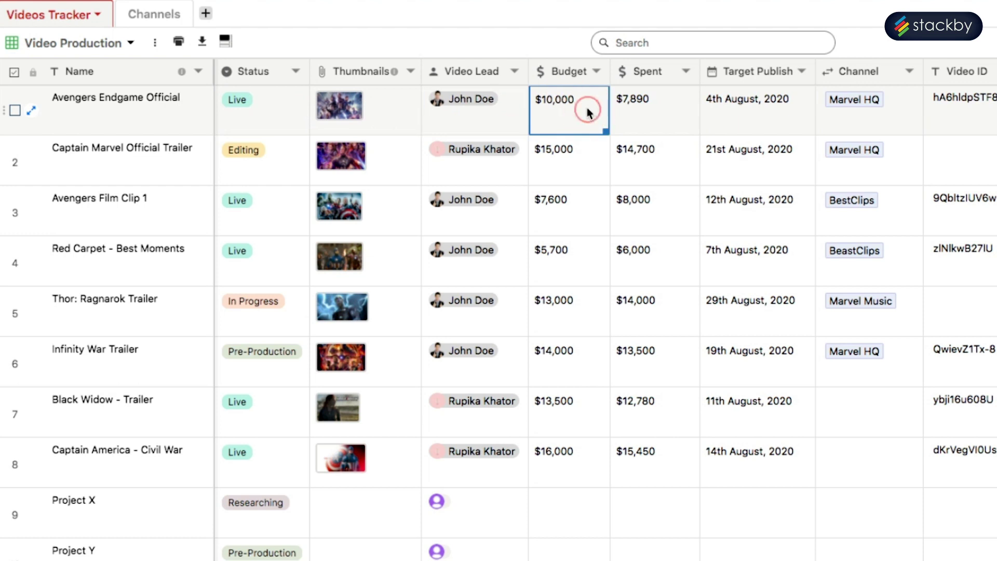
{"action": "left_click", "coordinate": [652, 126]}
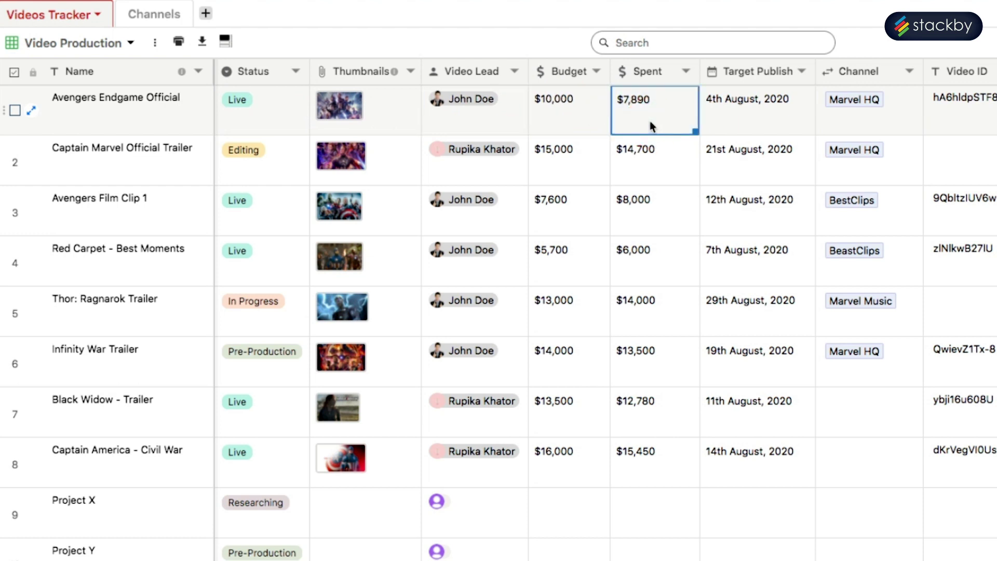
{"action": "left_click", "coordinate": [745, 126]}
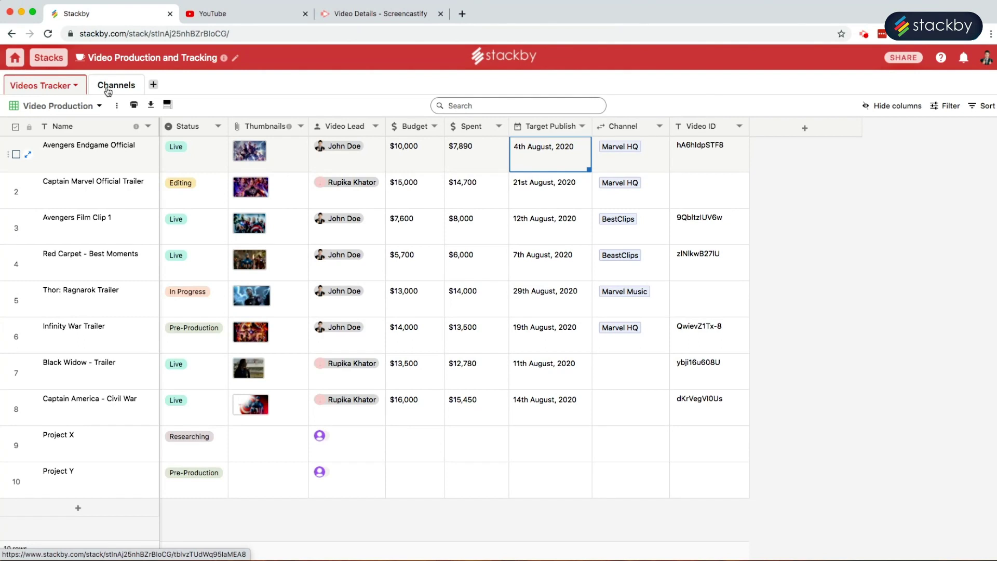
{"action": "left_click", "coordinate": [108, 88]}
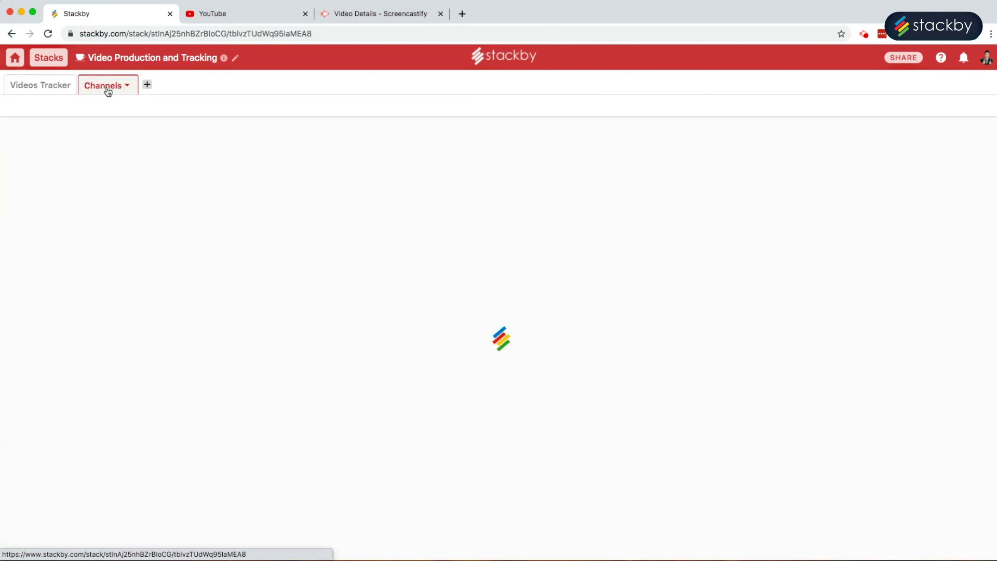
{"action": "left_click", "coordinate": [46, 87]}
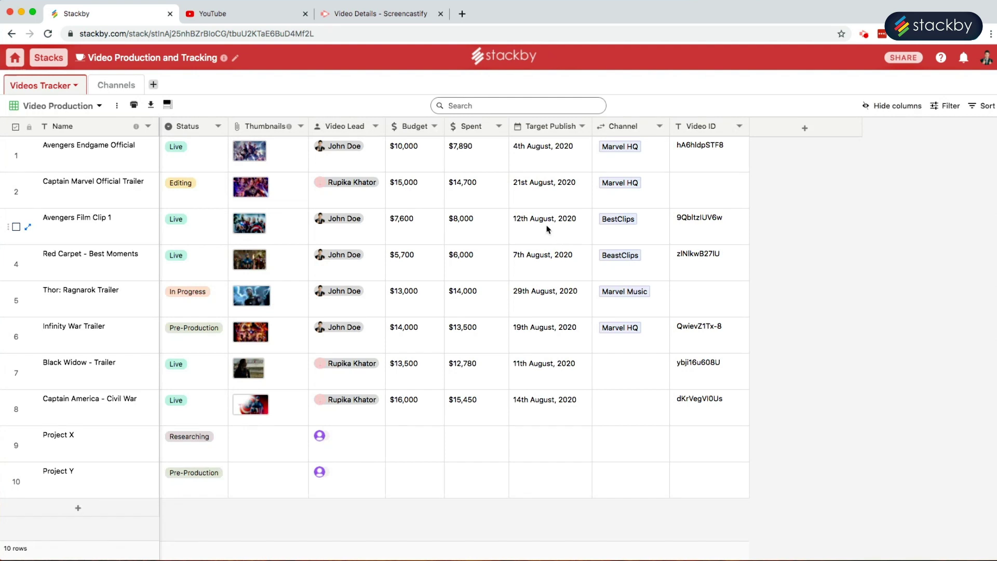
Step: Search YouTube for the Avengers Endgame trailer and select its video ID TcMBFSGVi1c in the address
{"action": "left_click", "coordinate": [238, 18]}
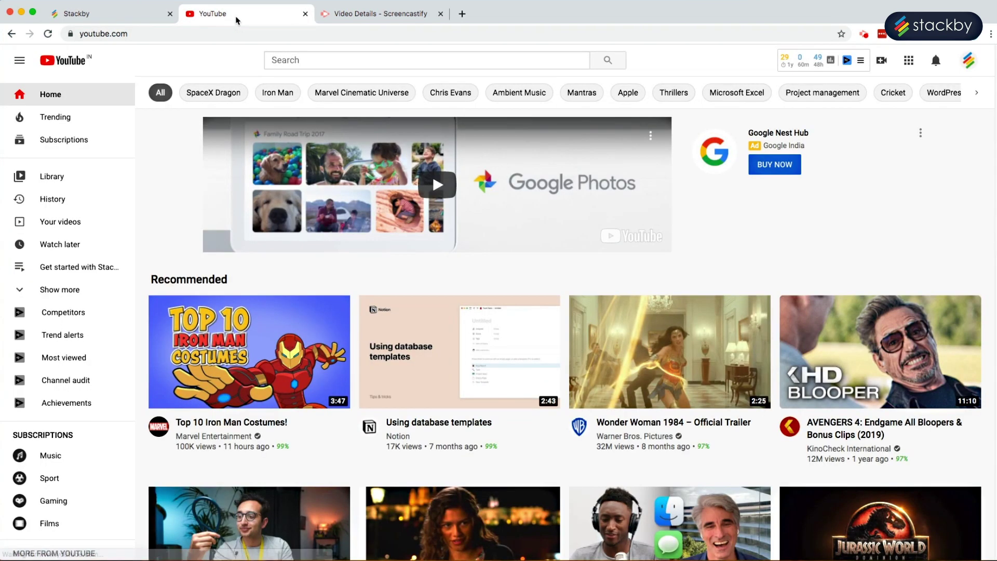
{"action": "left_click", "coordinate": [285, 64]}
{"action": "type", "text": "Aven"}
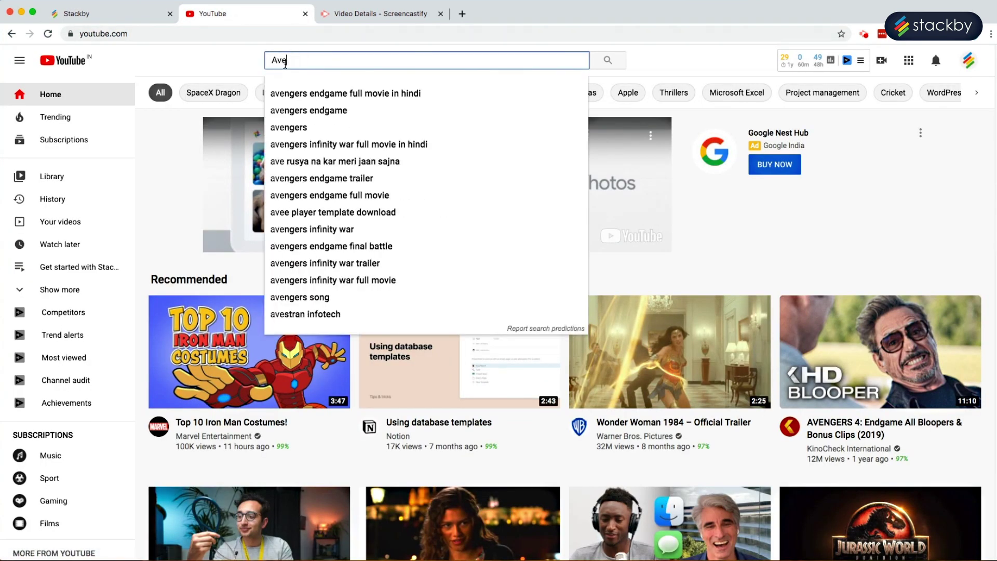
{"action": "type", "text": "gers"}
{"action": "key", "text": "Down"}
{"action": "key", "text": "Down"}
{"action": "type", "text": "trailer"}
{"action": "key", "text": "Return"}
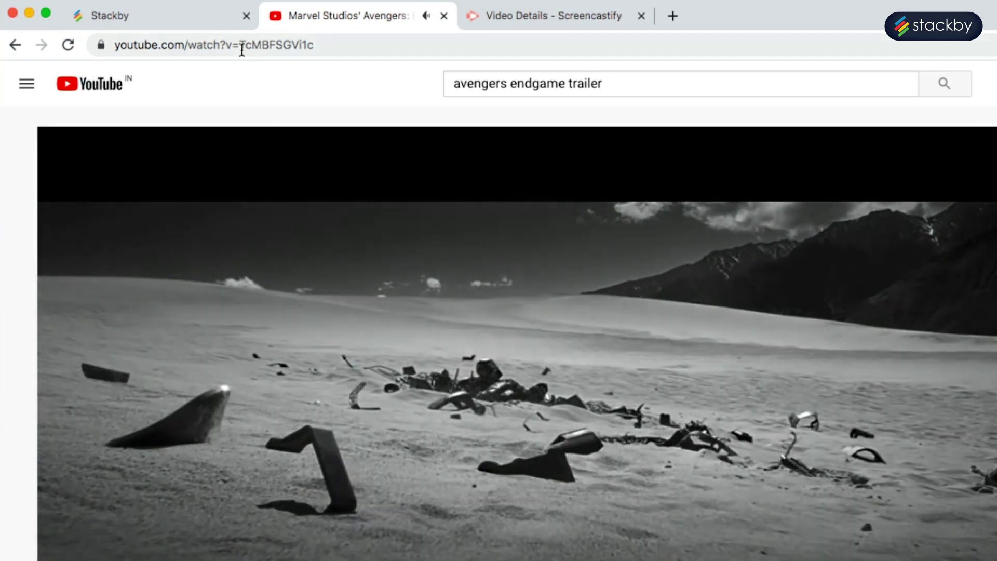
{"action": "left_click_drag", "start_coordinate": [240, 44], "coordinate": [315, 45]}
{"action": "key", "text": "ctrl+c"}
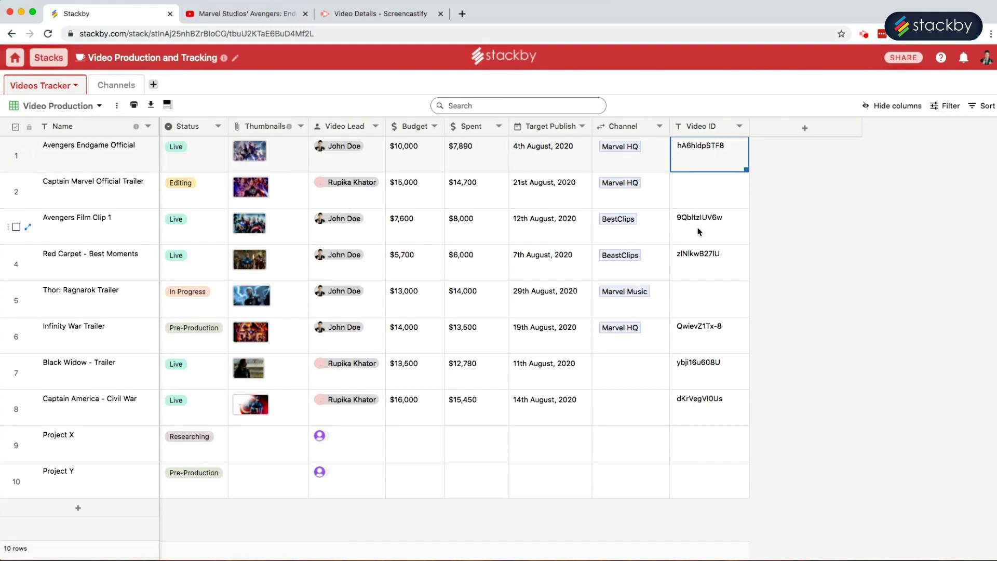
Step: Paste the trailer's video ID into the Avengers Endgame row's Video ID cell and review the other IDs
{"action": "double_click", "coordinate": [708, 148]}
{"action": "key", "text": "ctrl+v"}
{"action": "left_click", "coordinate": [701, 195]}
{"action": "left_click", "coordinate": [700, 228]}
{"action": "left_click", "coordinate": [702, 262]}
{"action": "left_click", "coordinate": [703, 335]}
{"action": "left_click", "coordinate": [704, 371]}
{"action": "left_click", "coordinate": [705, 408]}
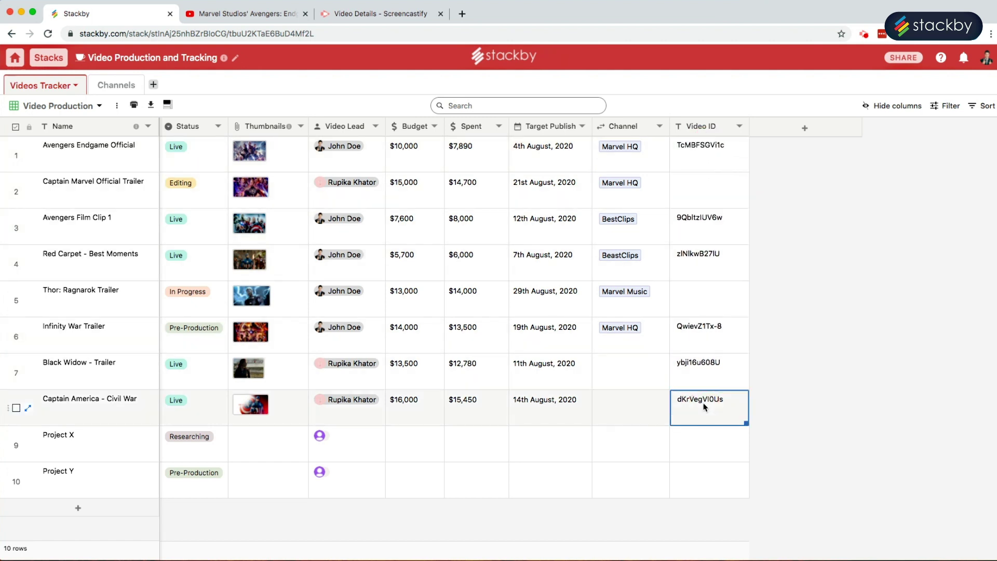
{"action": "left_click", "coordinate": [866, 327]}
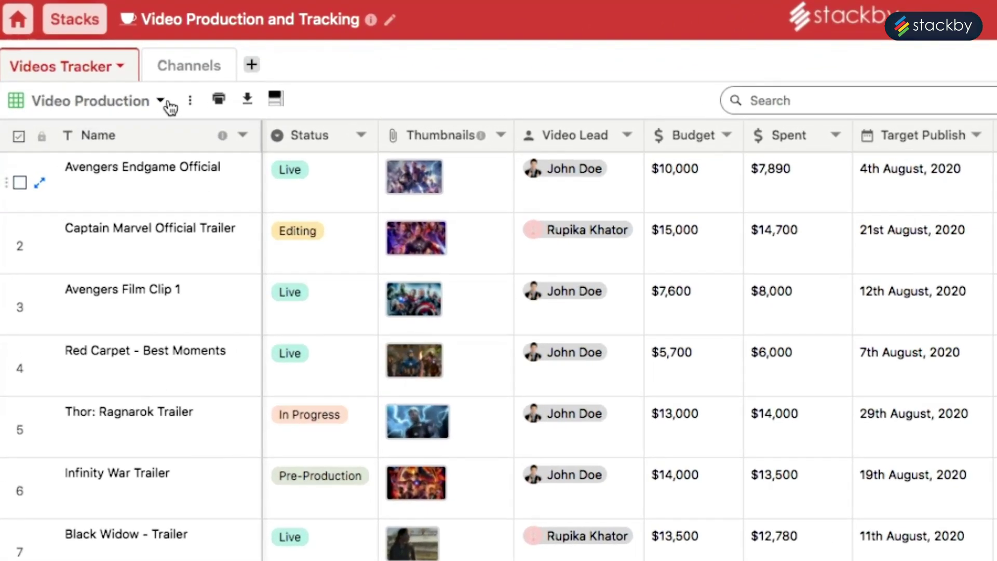
Step: Filter the Video Reporting view to Status Live, then switch to the Video Tracking Pipeline board
{"action": "left_click", "coordinate": [169, 104]}
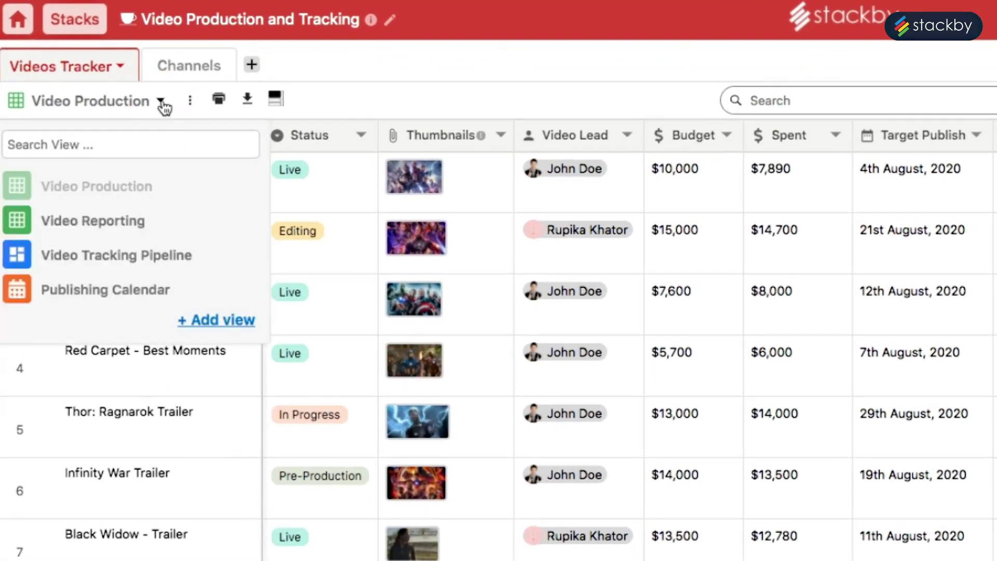
{"action": "left_click", "coordinate": [124, 217]}
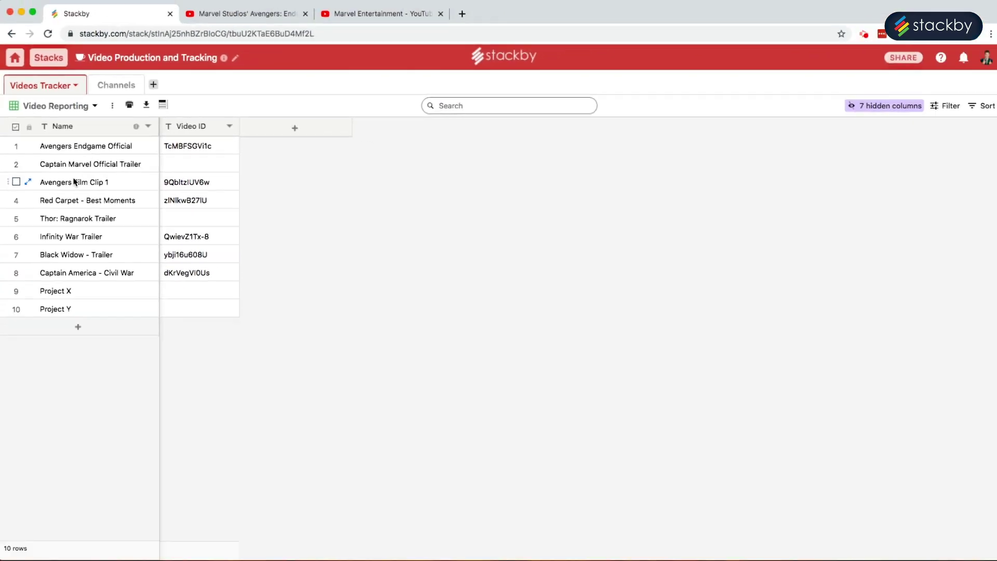
{"action": "left_click", "coordinate": [940, 105]}
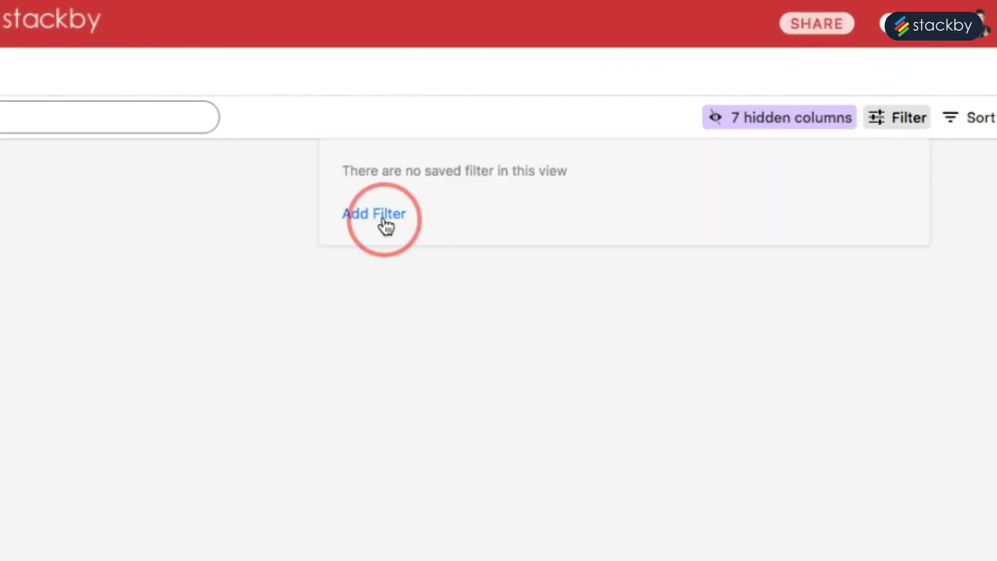
{"action": "left_click", "coordinate": [377, 214]}
{"action": "left_click", "coordinate": [563, 178]}
{"action": "scroll", "coordinate": [526, 375], "scroll_direction": "down", "scroll_amount": 1}
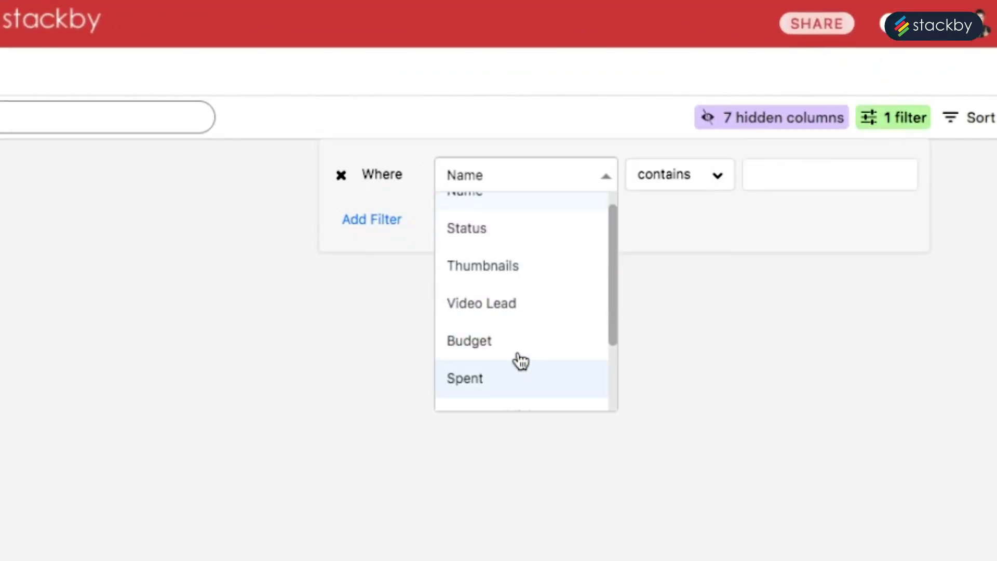
{"action": "left_click", "coordinate": [514, 234]}
{"action": "left_click", "coordinate": [779, 177]}
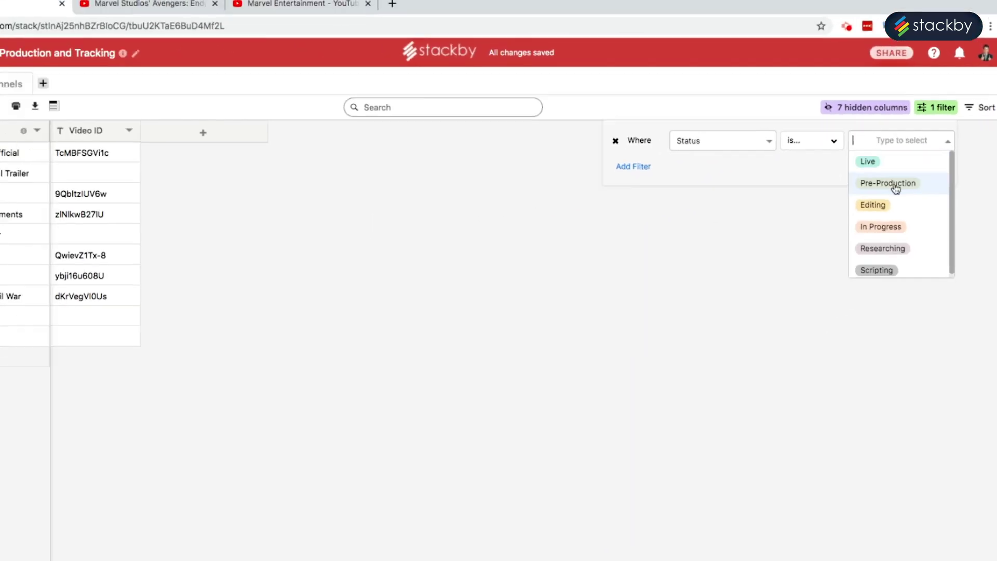
{"action": "left_click", "coordinate": [894, 187]}
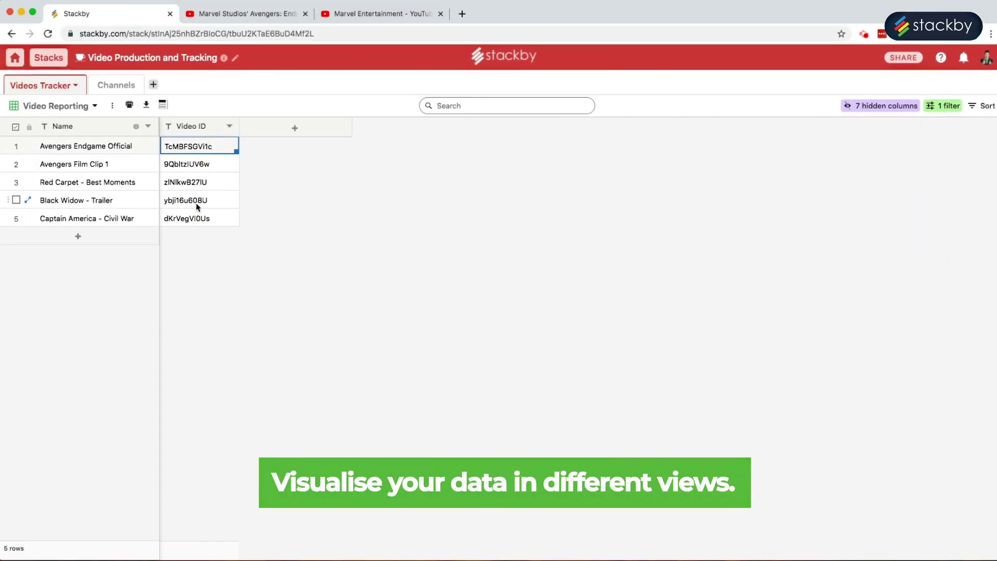
{"action": "left_click", "coordinate": [95, 106]}
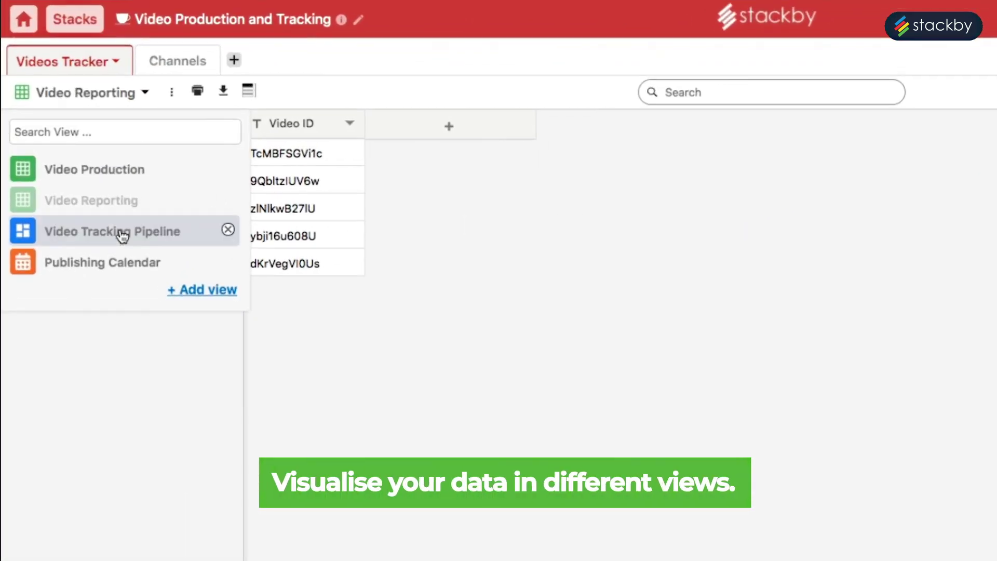
{"action": "left_click", "coordinate": [123, 237]}
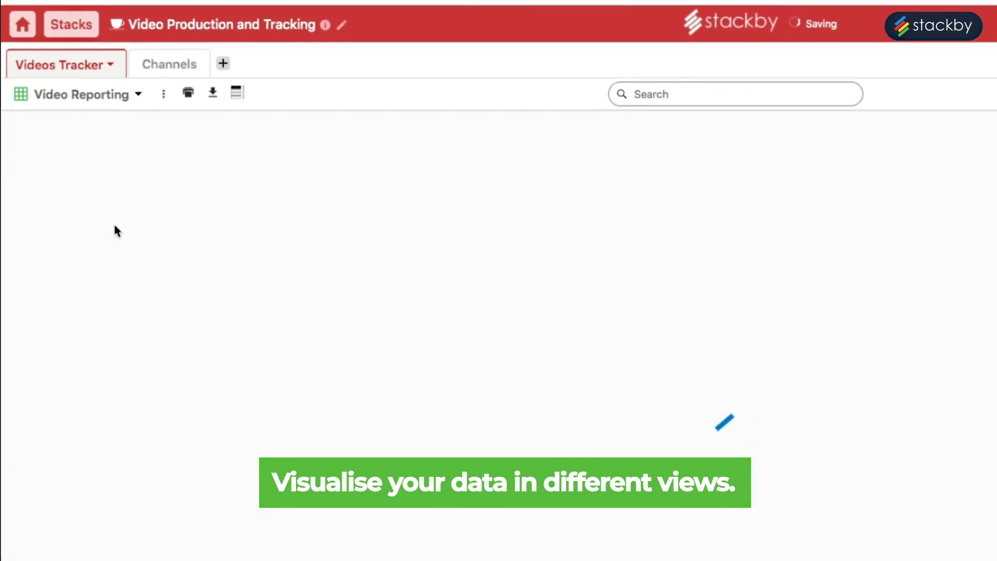
Step: Hide the Spent and Target Publish fields on the pipeline cards
{"action": "scroll", "coordinate": [222, 309], "scroll_direction": "down", "scroll_amount": 3}
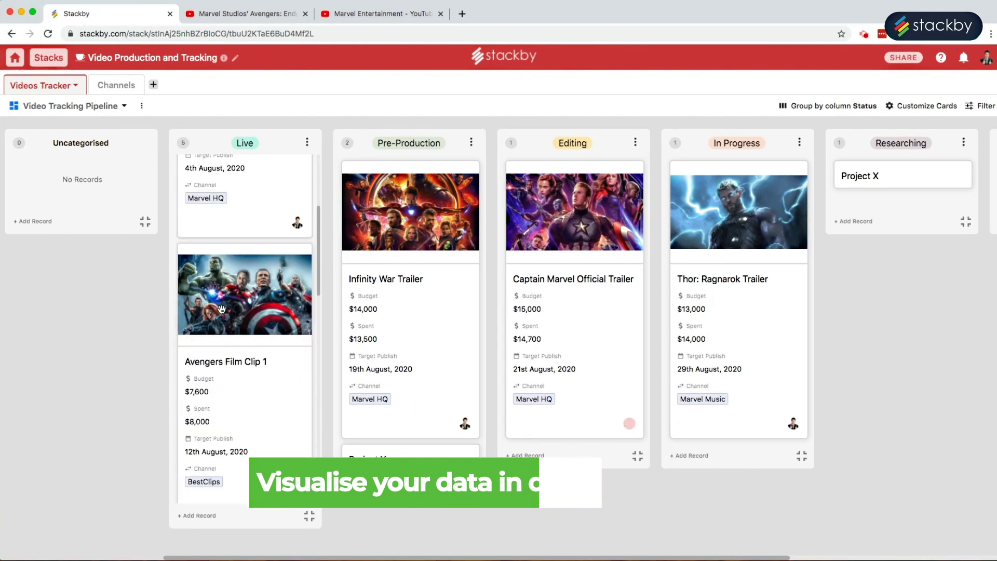
{"action": "scroll", "coordinate": [222, 309], "scroll_direction": "down", "scroll_amount": 5}
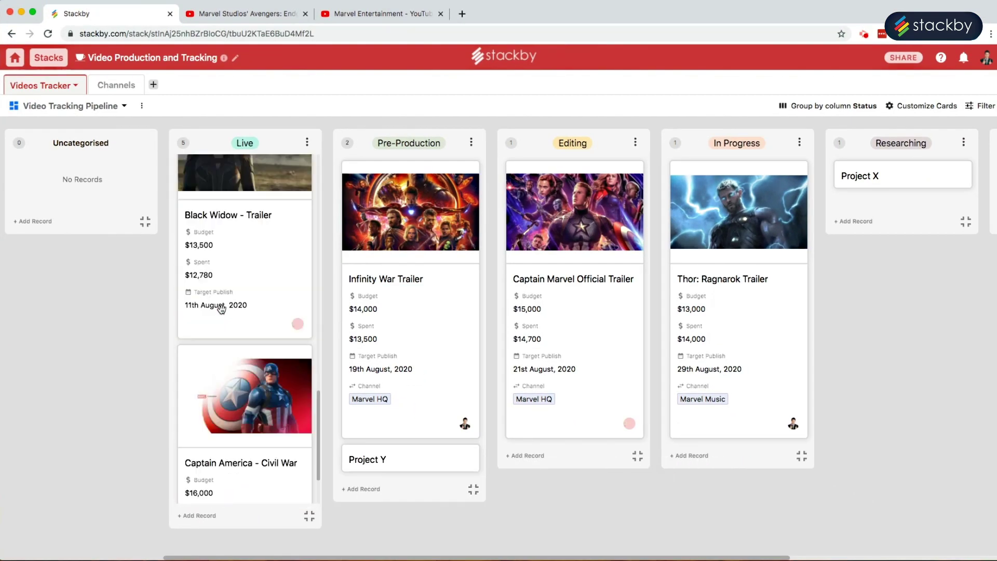
{"action": "scroll", "coordinate": [215, 305], "scroll_direction": "up", "scroll_amount": 10}
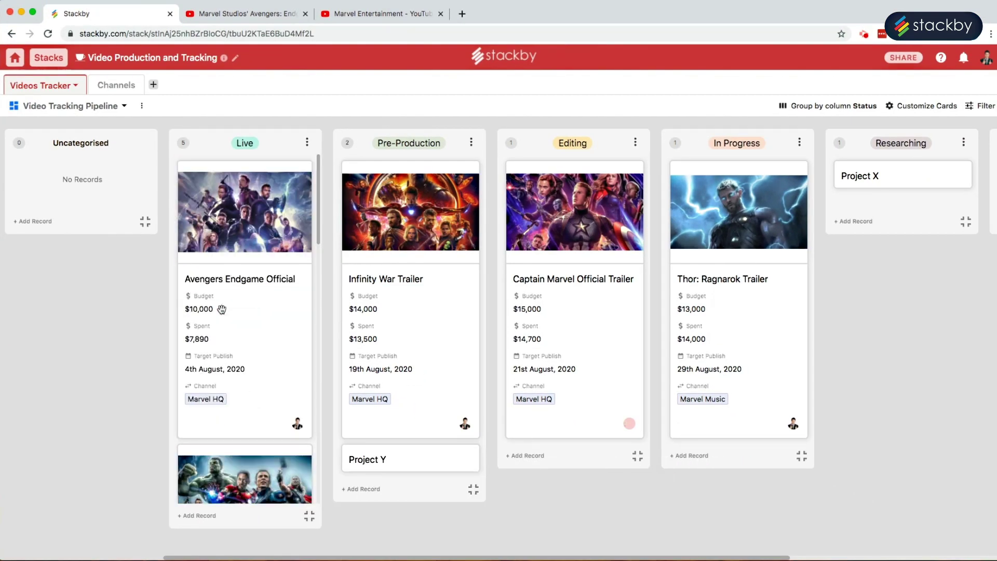
{"action": "left_click", "coordinate": [906, 108]}
{"action": "left_click", "coordinate": [846, 271]}
{"action": "left_click", "coordinate": [847, 288]}
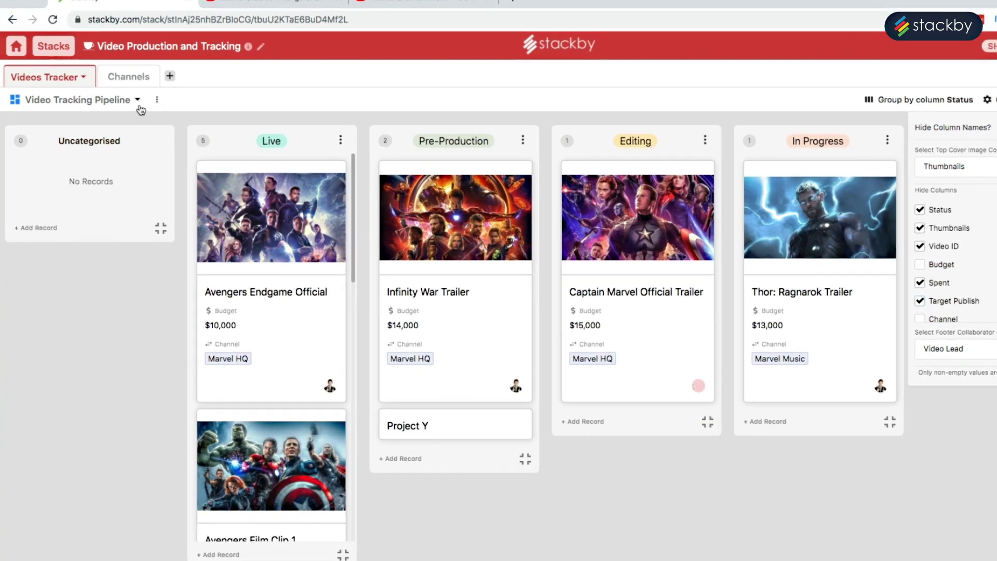
Step: Review the Publishing Calendar with Color by Status, then return to the Video Reporting grid
{"action": "left_click", "coordinate": [124, 105]}
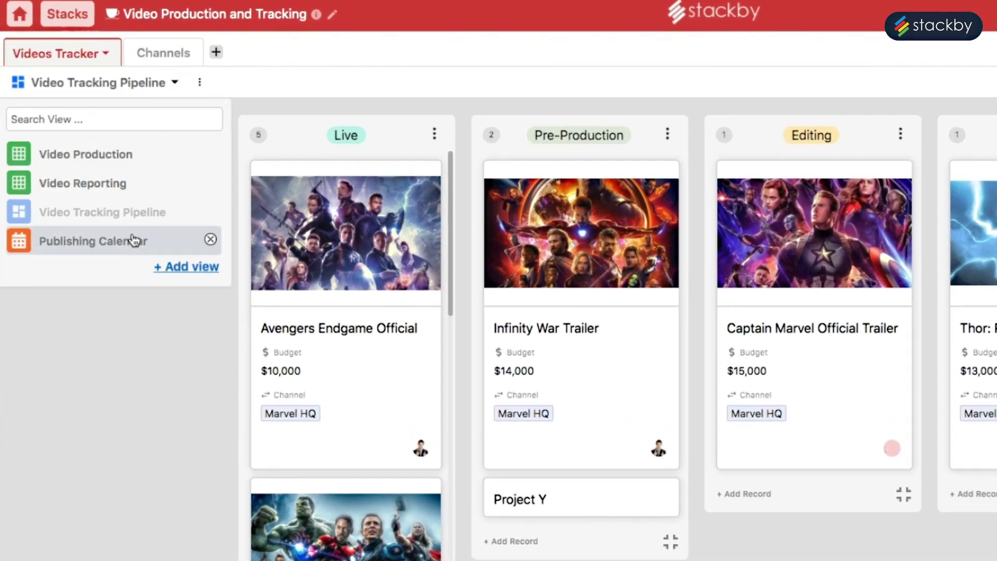
{"action": "left_click", "coordinate": [131, 240]}
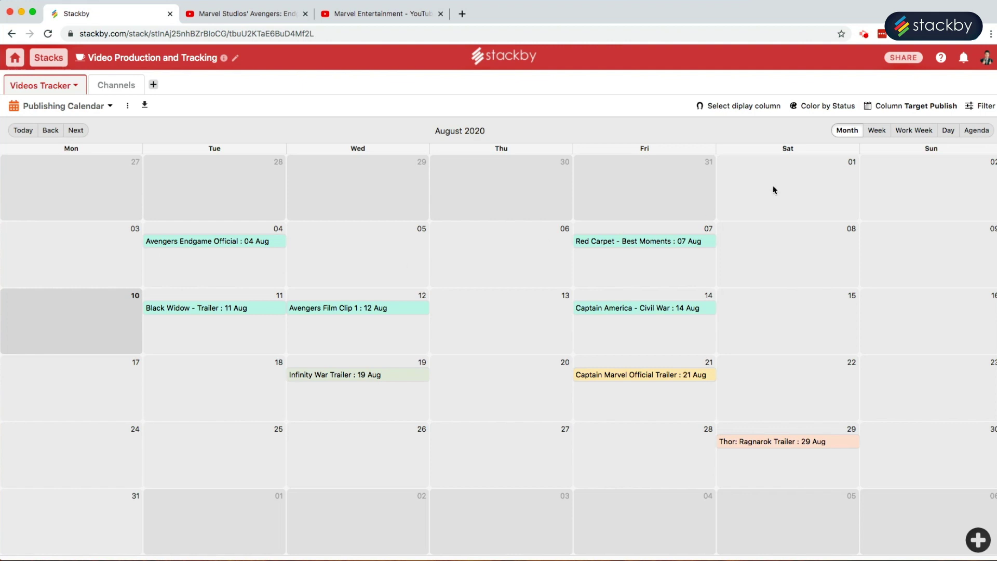
{"action": "left_click", "coordinate": [822, 110]}
{"action": "left_click", "coordinate": [110, 106]}
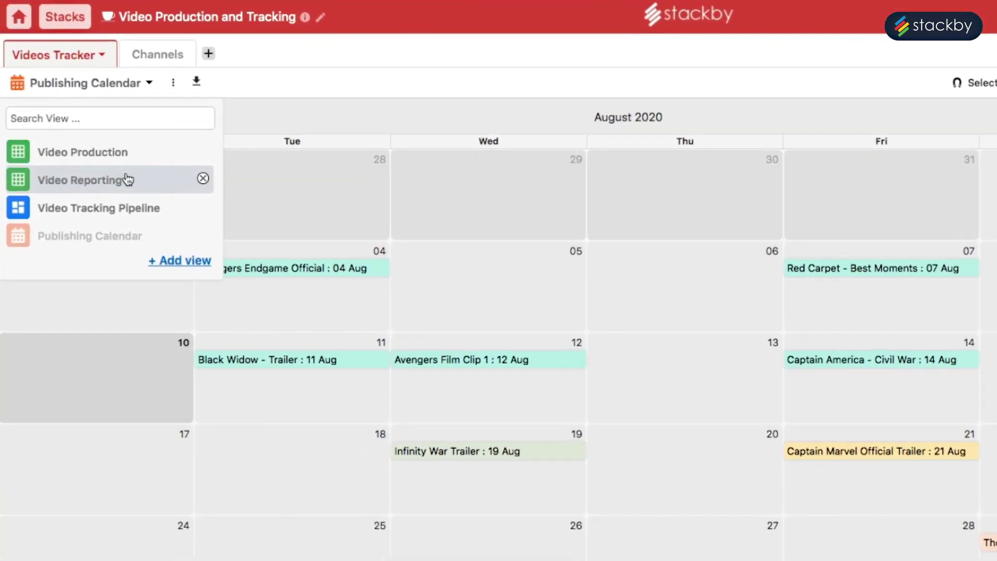
{"action": "left_click", "coordinate": [126, 179]}
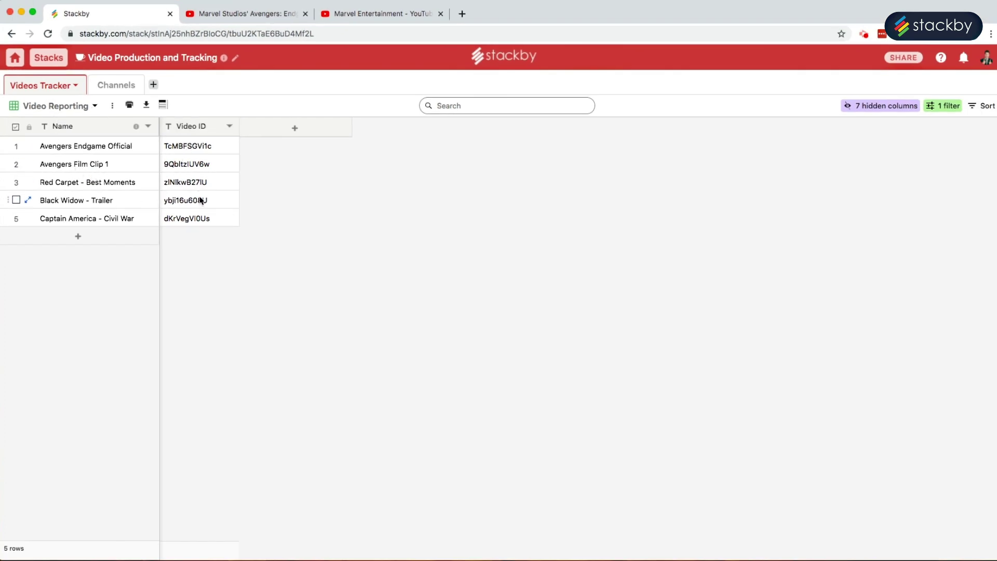
Step: Add a new Youtube-connected API column named 'YouTube API'
{"action": "left_click", "coordinate": [295, 128]}
{"action": "left_click", "coordinate": [833, 164]}
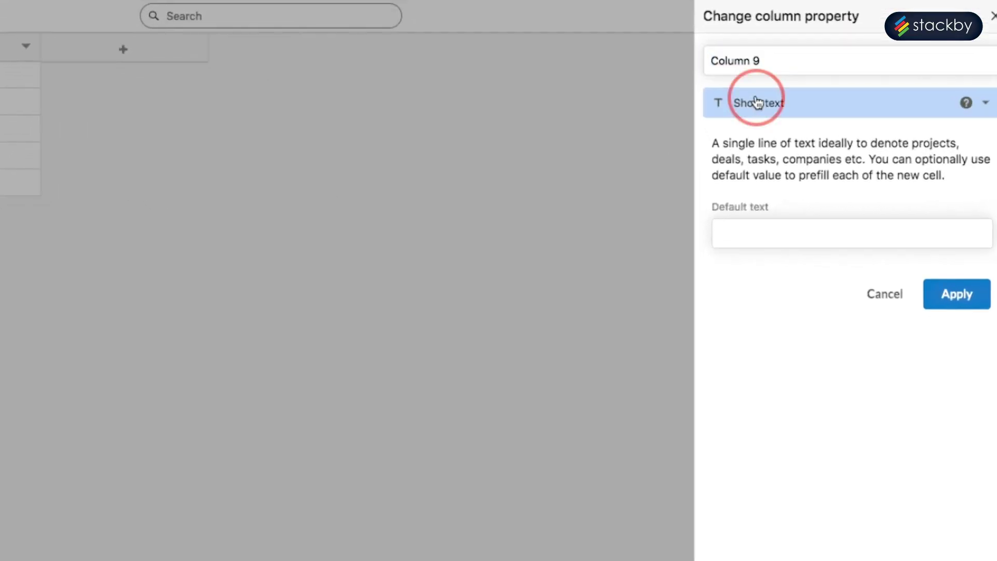
{"action": "left_click", "coordinate": [810, 163]}
{"action": "left_click", "coordinate": [808, 190]}
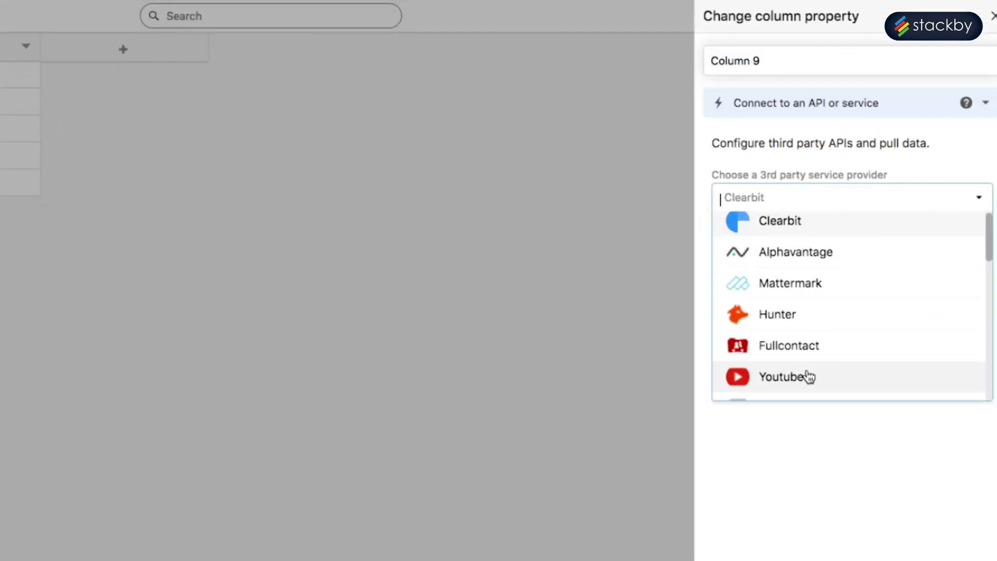
{"action": "left_click", "coordinate": [809, 375]}
{"action": "left_click", "coordinate": [776, 67]}
{"action": "type", "text": "YouTube API"}
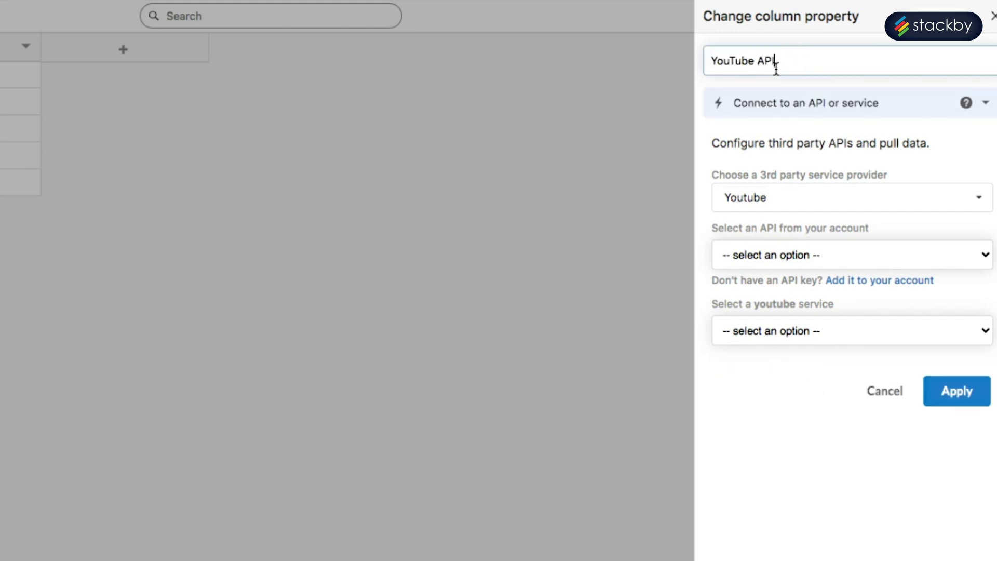
Step: Configure the column with the saved YouTube API key, Video Details service and Video ID column, and apply
{"action": "left_click", "coordinate": [793, 254]}
{"action": "left_click", "coordinate": [776, 271]}
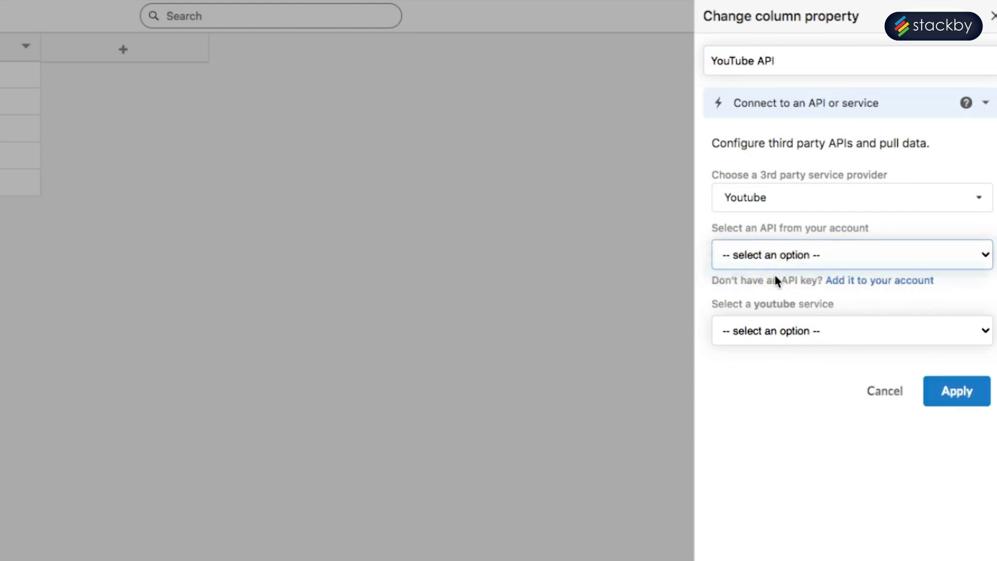
{"action": "left_click", "coordinate": [795, 334]}
{"action": "left_click", "coordinate": [784, 360]}
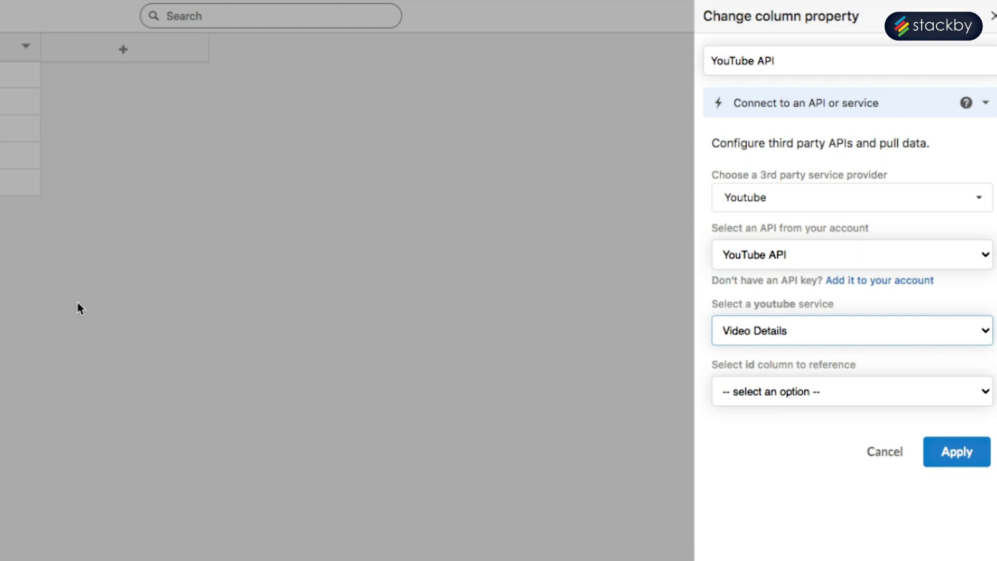
{"action": "left_click", "coordinate": [857, 392]}
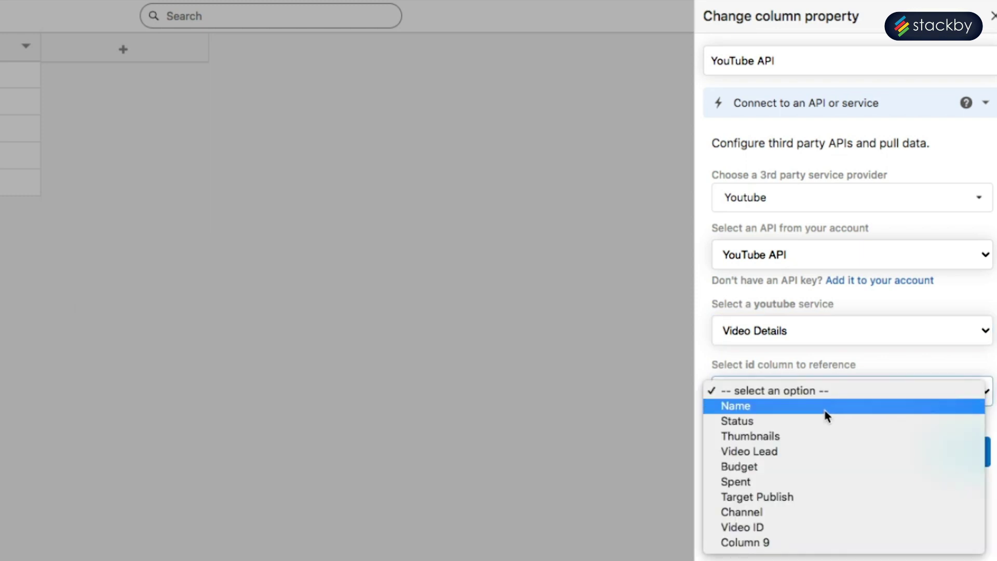
{"action": "left_click", "coordinate": [801, 526]}
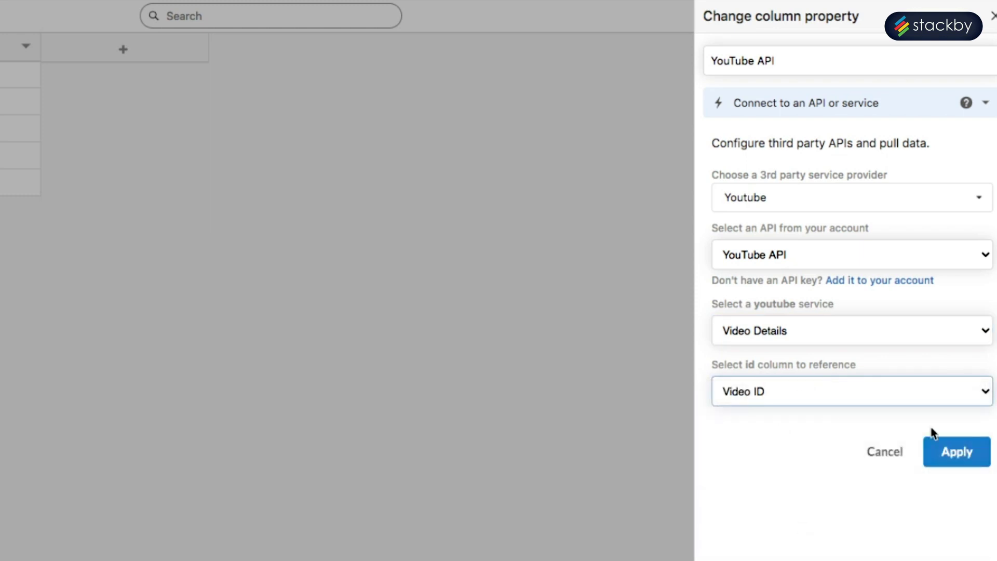
{"action": "left_click", "coordinate": [956, 453]}
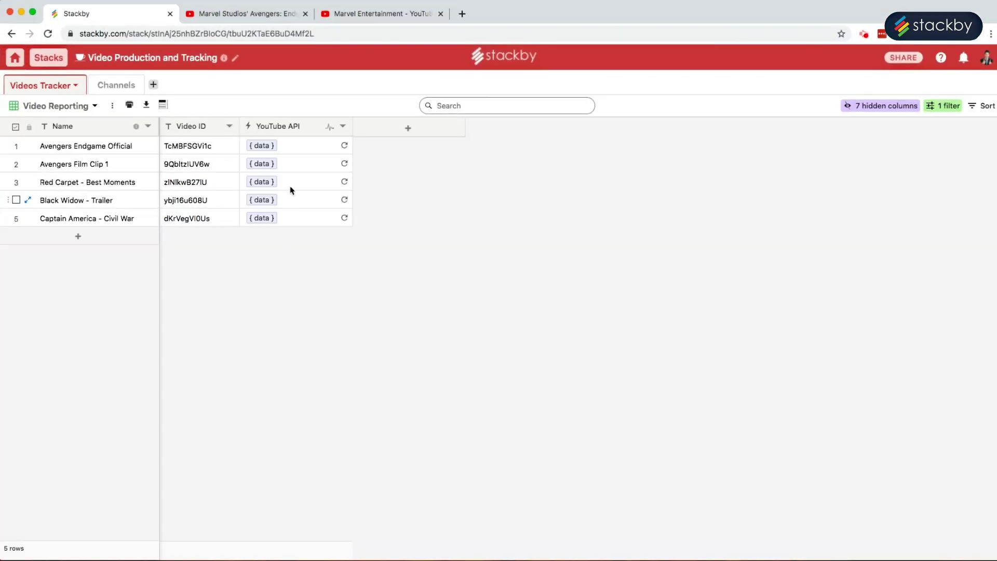
Step: In the first video's Data Explorer, tick title, description, tags, dislikeCount and commentCount
{"action": "left_click", "coordinate": [262, 147]}
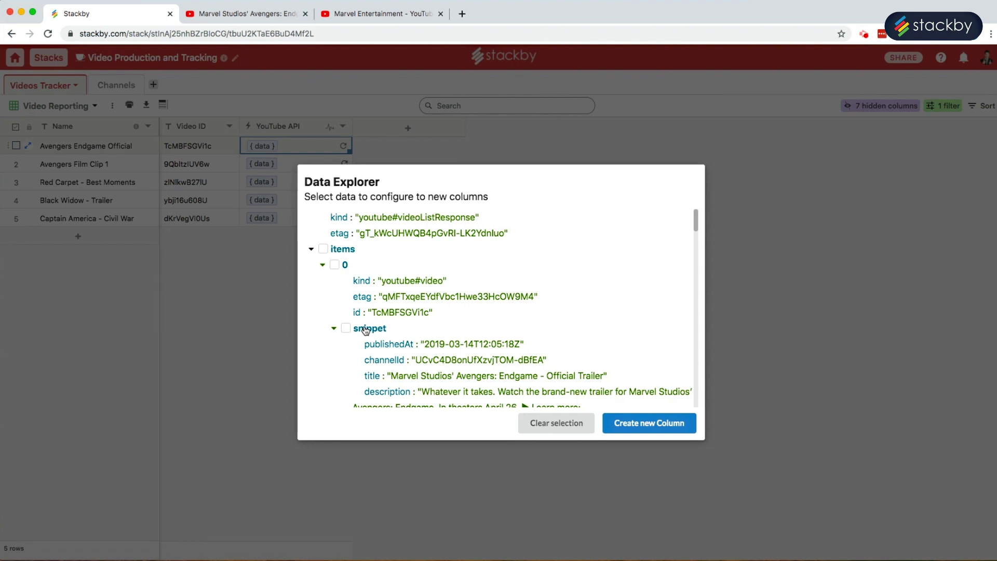
{"action": "scroll", "coordinate": [489, 265], "scroll_direction": "down", "scroll_amount": 2}
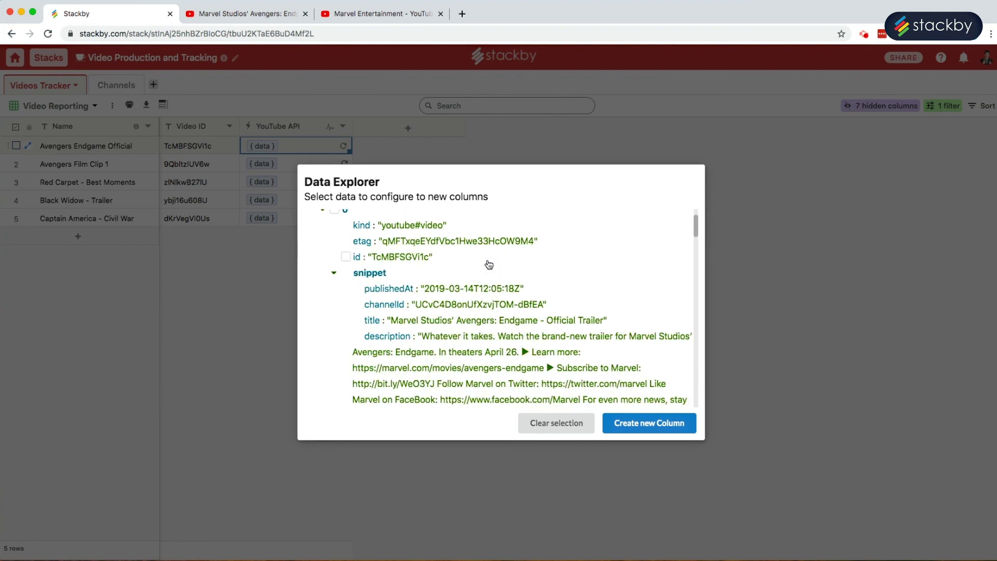
{"action": "left_click", "coordinate": [358, 321]}
{"action": "left_click", "coordinate": [357, 337]}
{"action": "scroll", "coordinate": [362, 340], "scroll_direction": "down", "scroll_amount": 3}
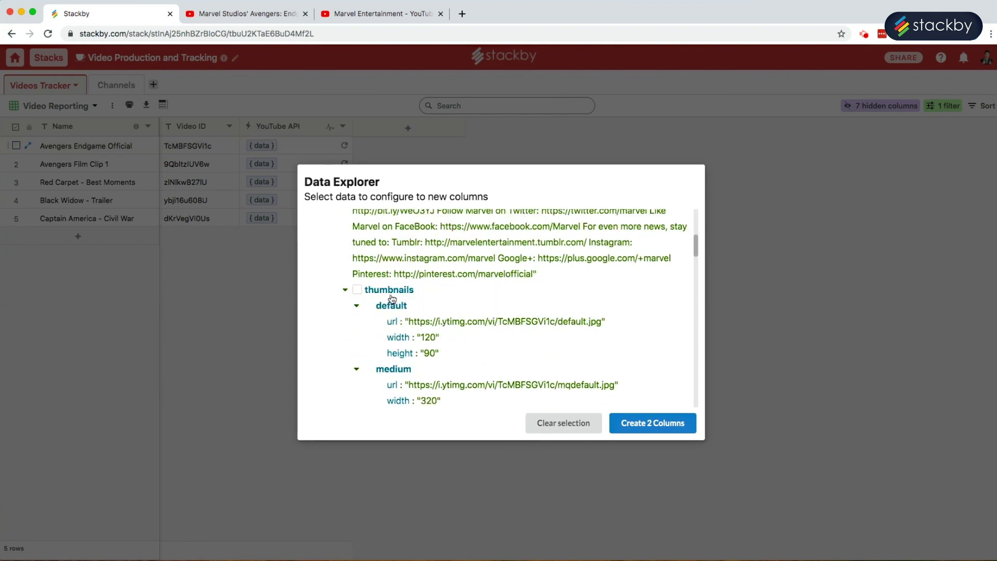
{"action": "scroll", "coordinate": [391, 301], "scroll_direction": "down", "scroll_amount": 10}
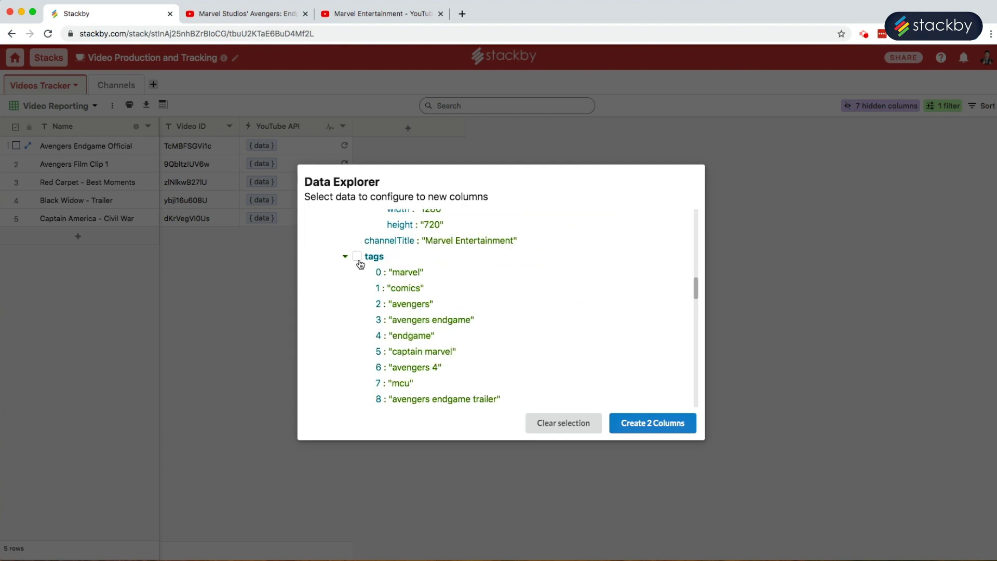
{"action": "left_click", "coordinate": [358, 256]}
{"action": "scroll", "coordinate": [385, 311], "scroll_direction": "down", "scroll_amount": 20}
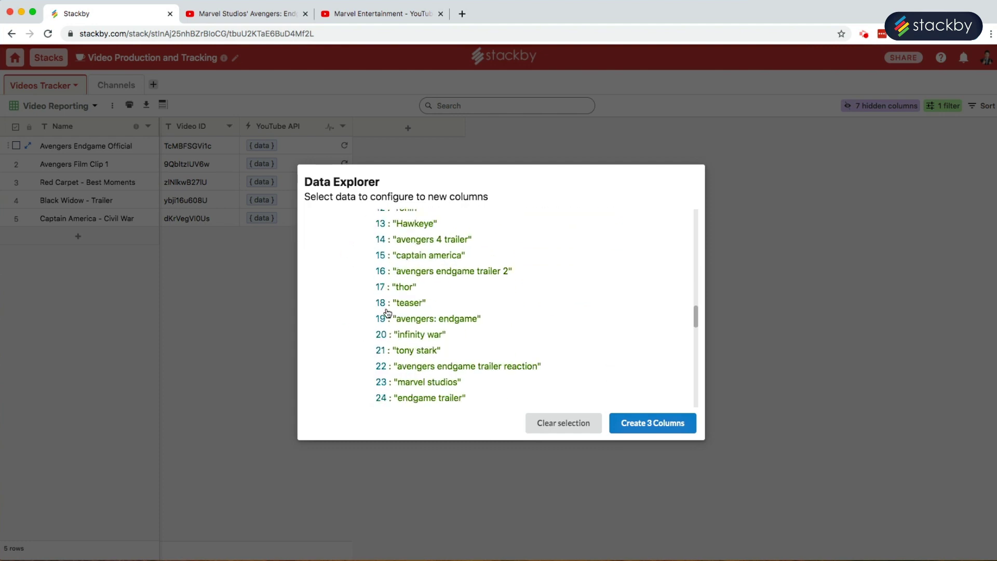
{"action": "scroll", "coordinate": [387, 313], "scroll_direction": "down", "scroll_amount": 2}
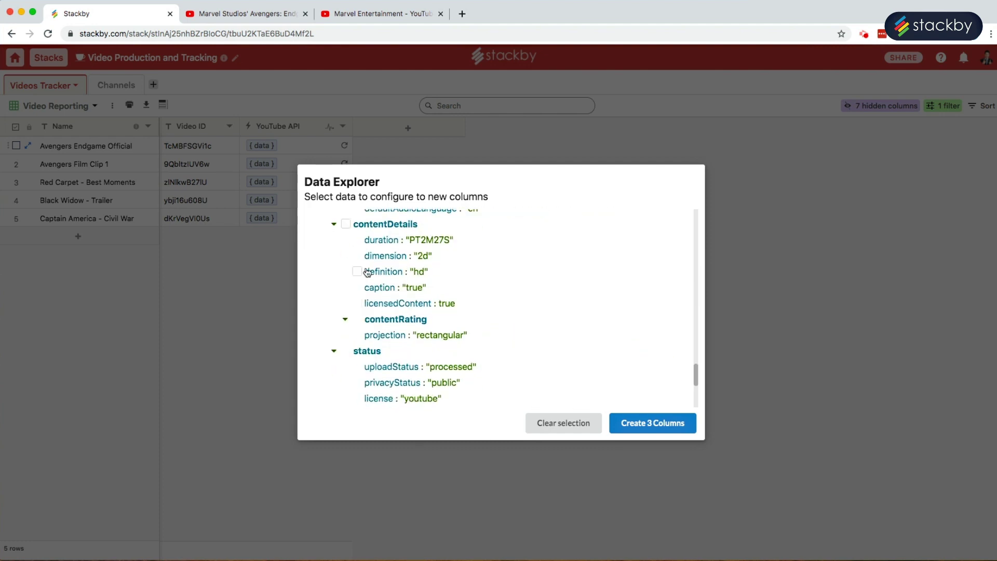
{"action": "scroll", "coordinate": [363, 324], "scroll_direction": "down", "scroll_amount": 15}
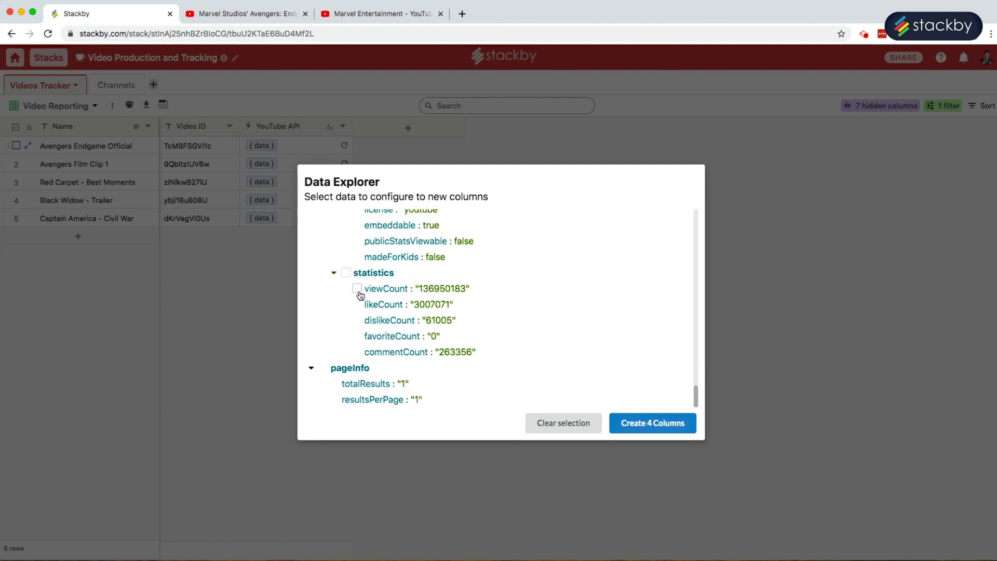
{"action": "left_click", "coordinate": [357, 320]}
{"action": "left_click", "coordinate": [357, 352]}
Step: Create the 8 data columns, narrow viewCount and dislikeCount, and move title next to YouTube API
{"action": "left_click", "coordinate": [638, 426]}
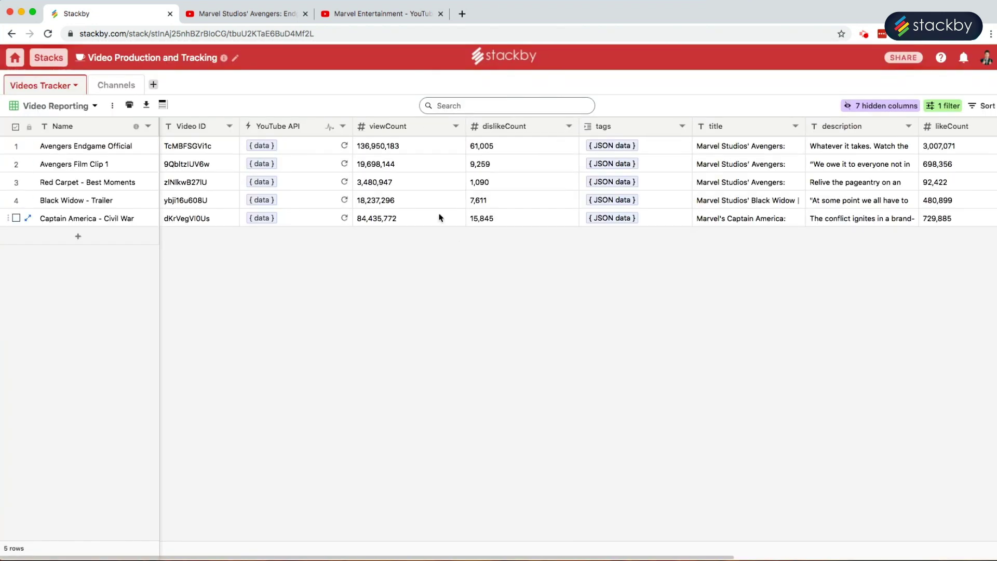
{"action": "left_click_drag", "start_coordinate": [463, 126], "coordinate": [436, 127]}
{"action": "left_click_drag", "start_coordinate": [545, 132], "coordinate": [515, 134]}
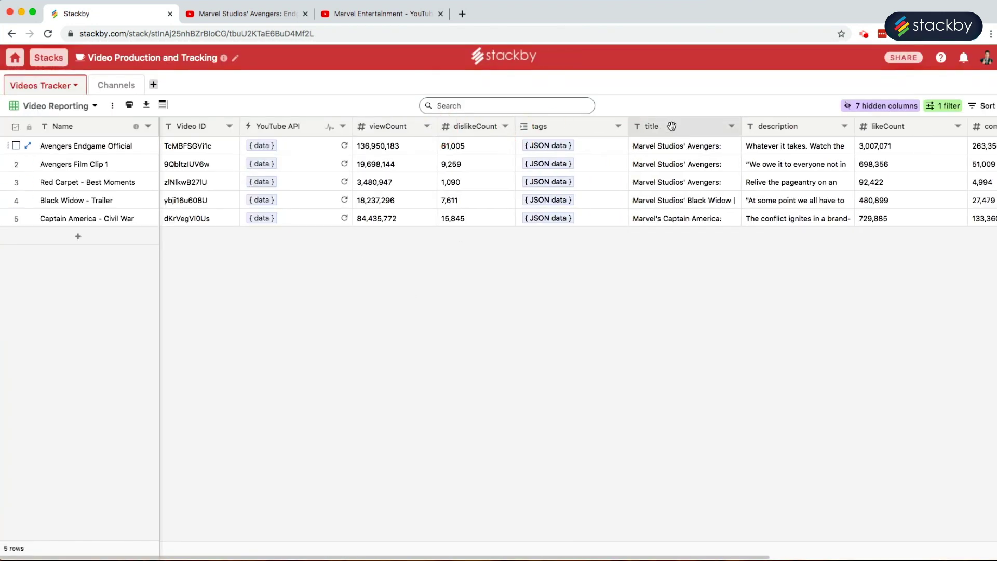
{"action": "left_click_drag", "start_coordinate": [651, 126], "coordinate": [533, 151]}
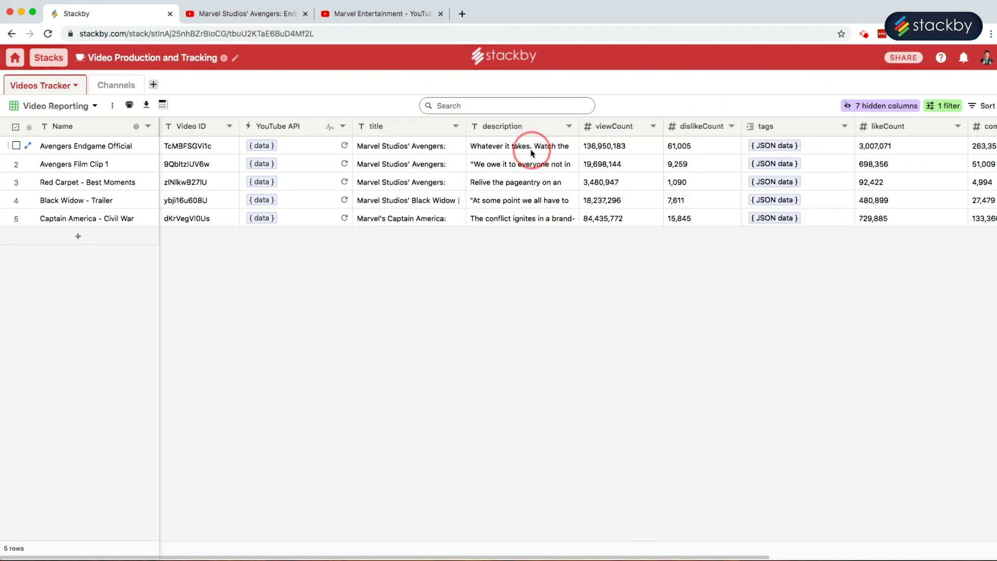
Step: Change the description column from Short Text to Long Text and confirm the YouTube API column change
{"action": "double_click", "coordinate": [498, 126]}
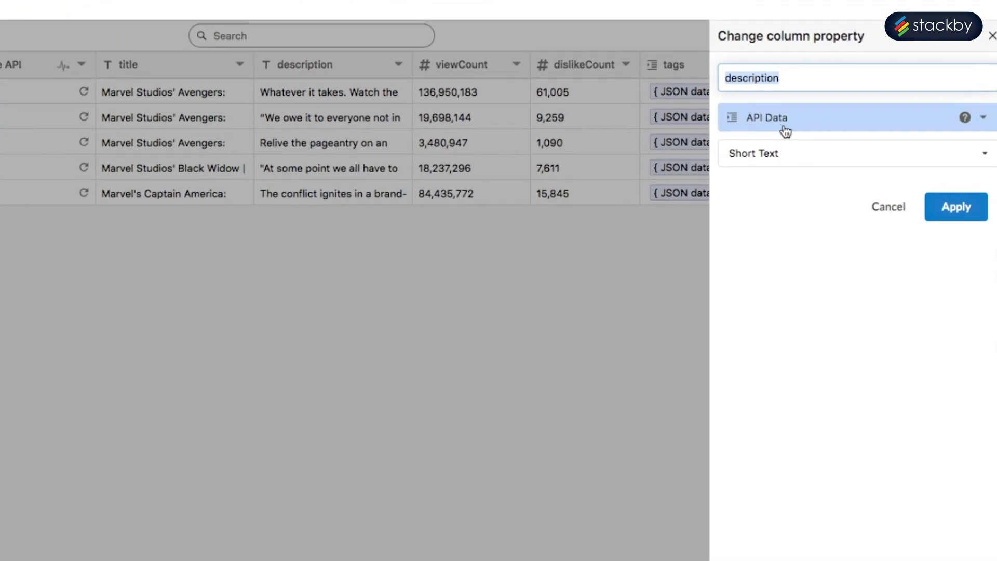
{"action": "left_click", "coordinate": [805, 162]}
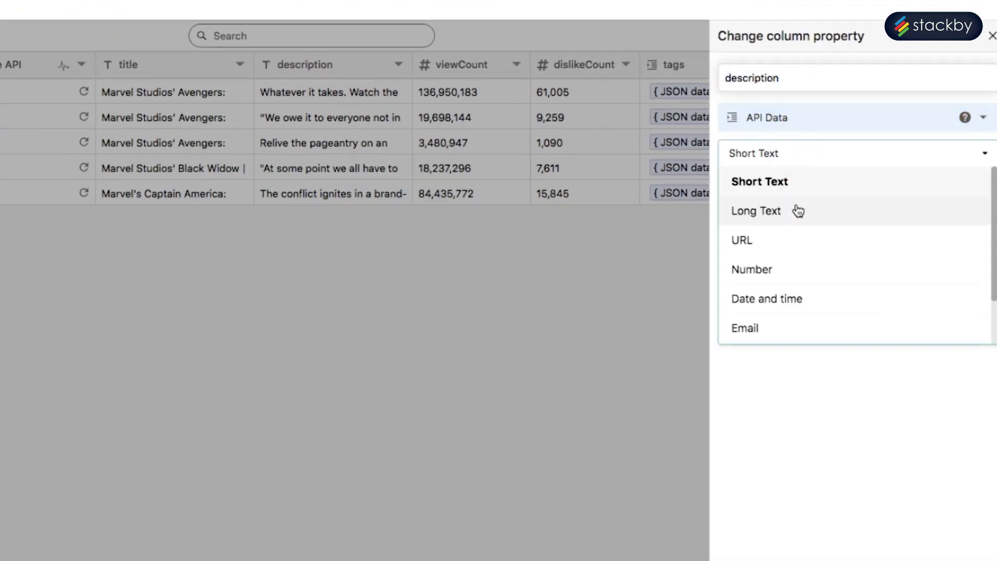
{"action": "left_click", "coordinate": [797, 211]}
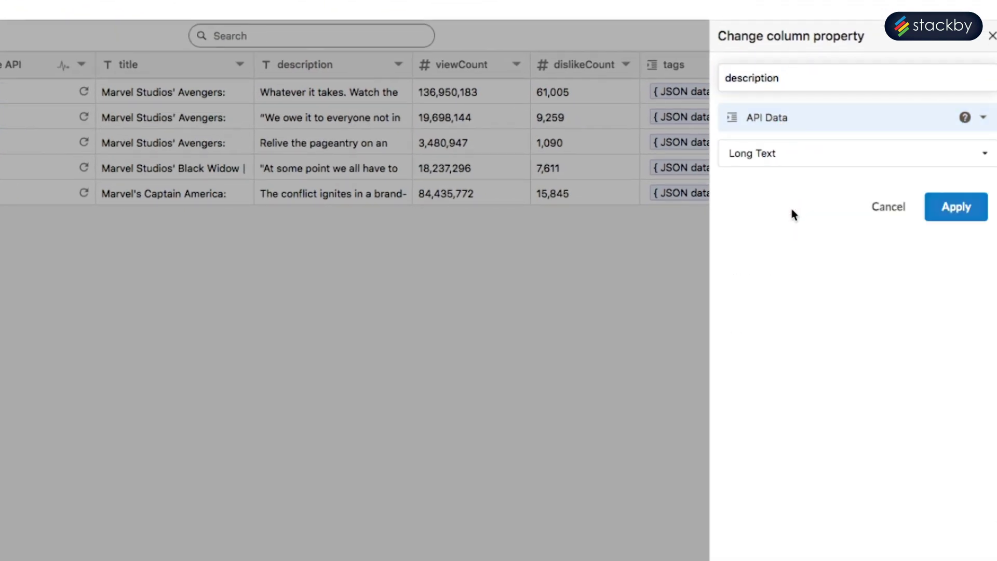
{"action": "left_click", "coordinate": [947, 206]}
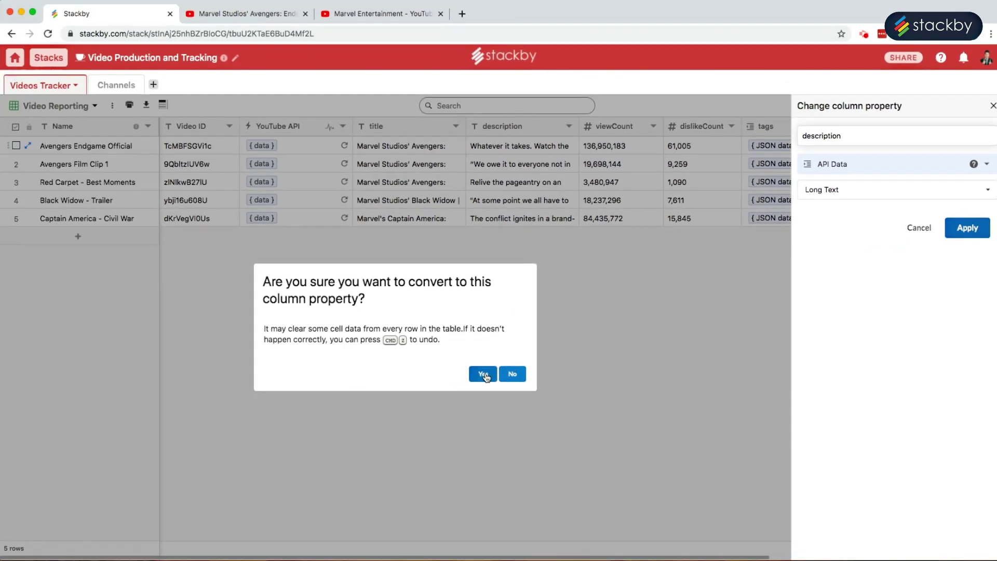
{"action": "left_click", "coordinate": [391, 390]}
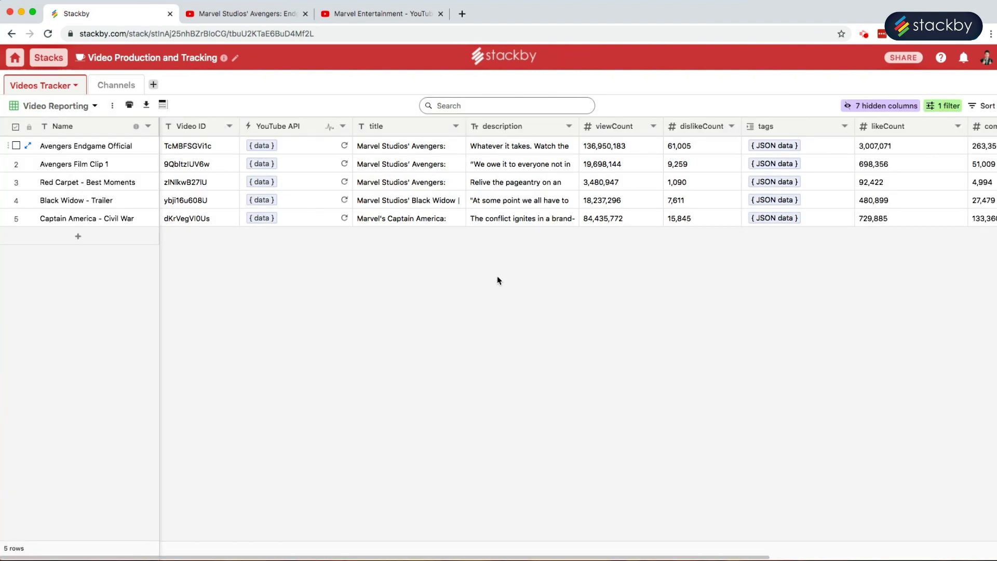
{"action": "left_click", "coordinate": [561, 219]}
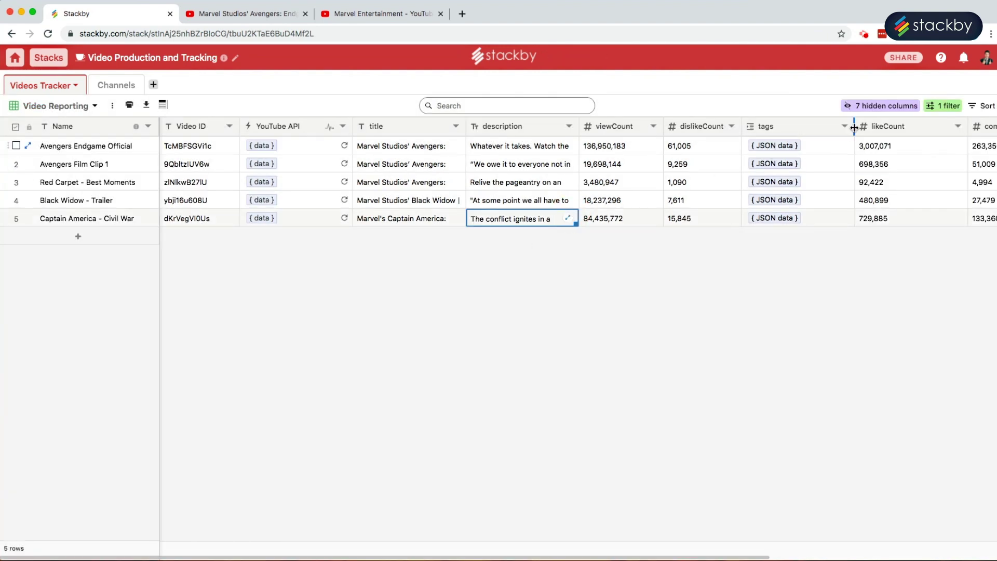
Step: Narrow the tags and YouTube API columns and refresh Avengers Film Clip 1's statistics
{"action": "left_click_drag", "start_coordinate": [854, 127], "coordinate": [653, 126]}
{"action": "left_click_drag", "start_coordinate": [348, 136], "coordinate": [318, 126]}
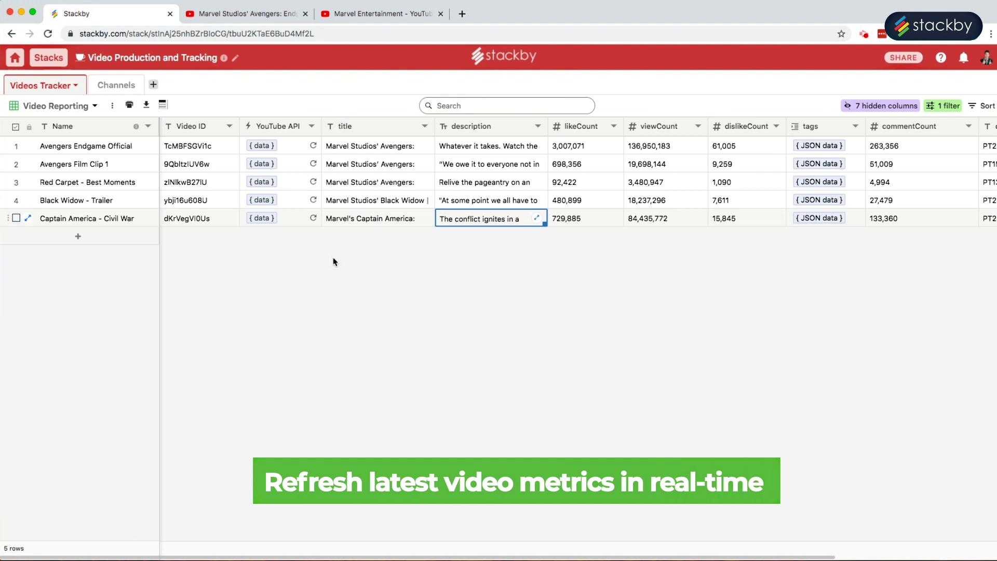
{"action": "left_click", "coordinate": [313, 164]}
{"action": "left_click", "coordinate": [313, 164]}
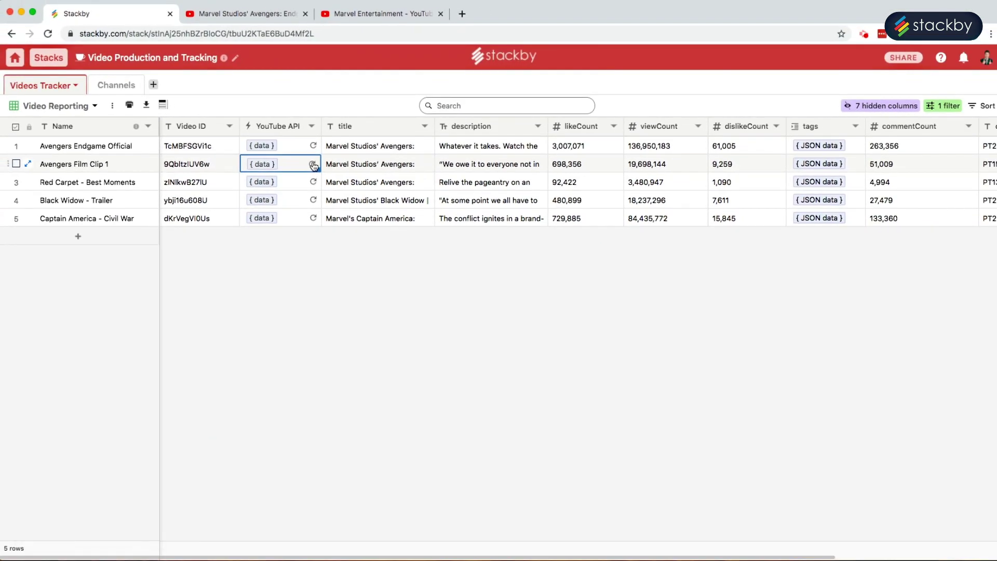
Step: Refresh data for the Red Carpet - Best Moments and Black Widow rows and check their view counts
{"action": "left_click", "coordinate": [289, 181]}
{"action": "left_click", "coordinate": [297, 204], "text": "shift"}
{"action": "right_click", "coordinate": [299, 204]}
{"action": "left_click", "coordinate": [312, 212]}
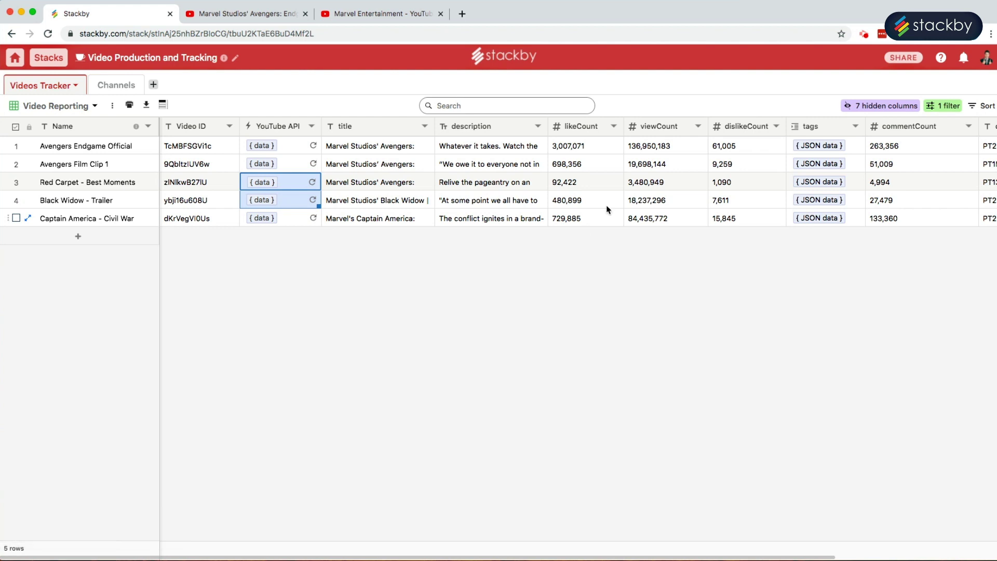
{"action": "left_click", "coordinate": [660, 183]}
{"action": "left_click", "coordinate": [657, 201]}
{"action": "left_click", "coordinate": [617, 267]}
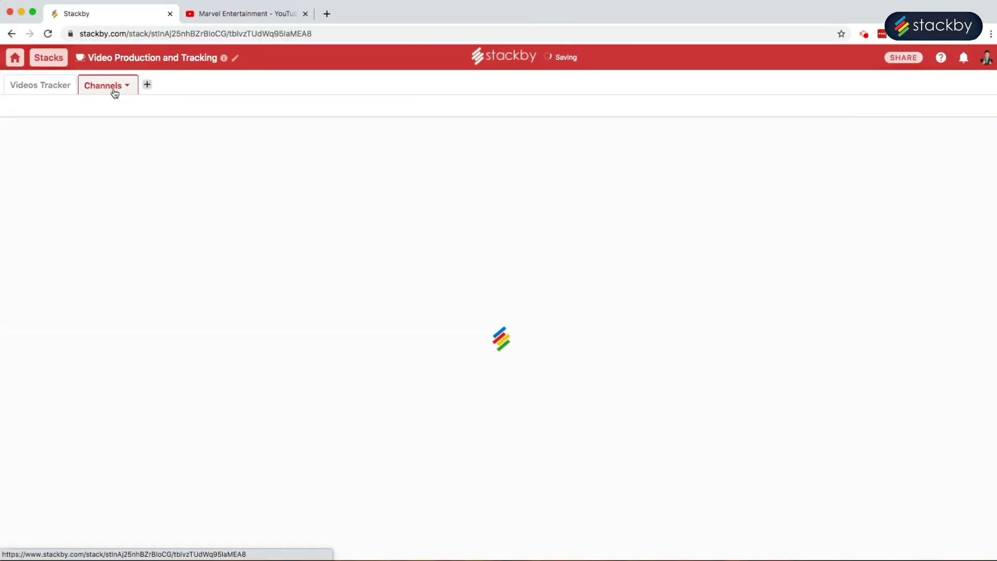
Step: Find the Marvel Entertainment channel ID in YouTube's page address, then return to Stackby's Channels table
{"action": "left_click", "coordinate": [285, 164]}
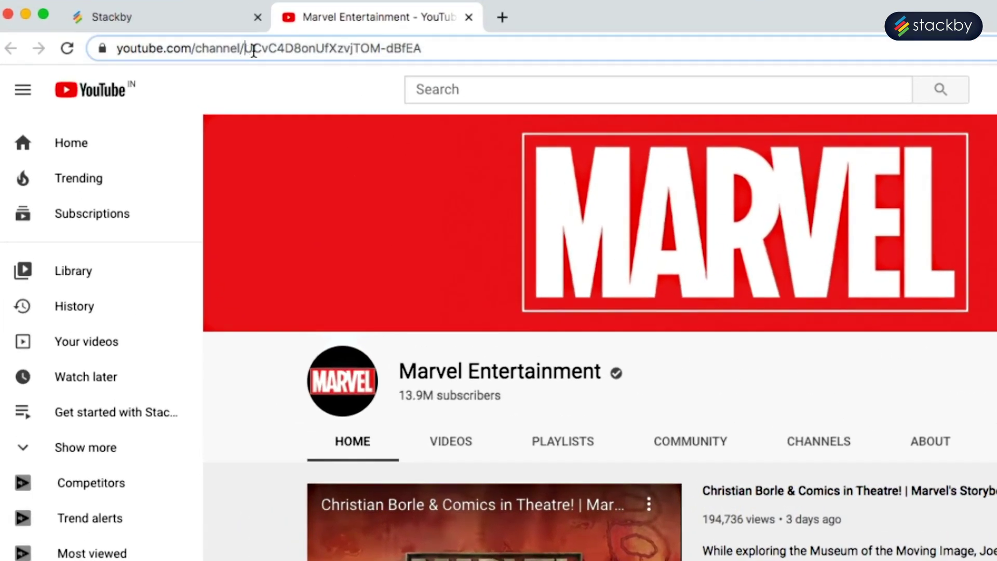
{"action": "left_click_drag", "start_coordinate": [167, 32], "coordinate": [299, 28]}
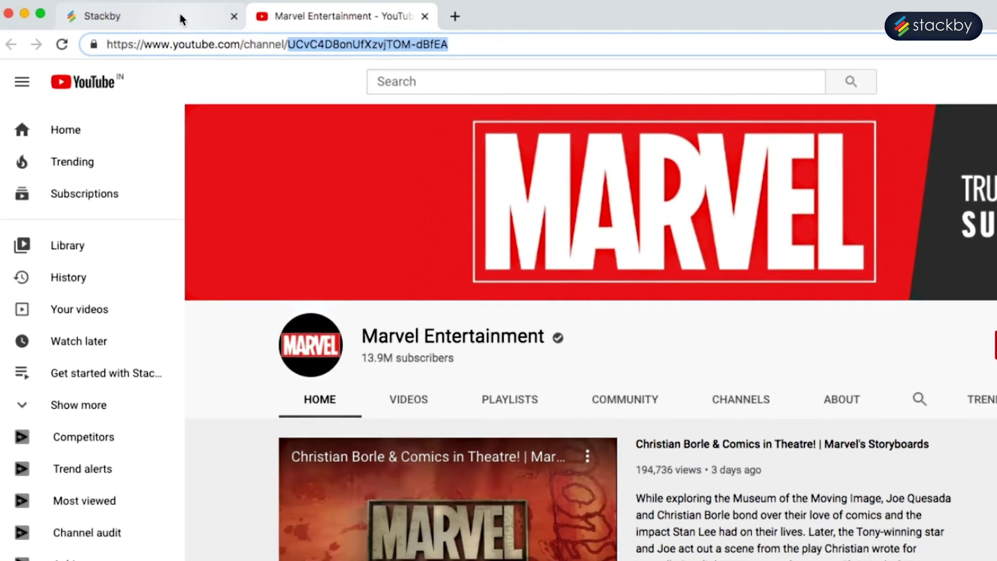
{"action": "left_click", "coordinate": [198, 17]}
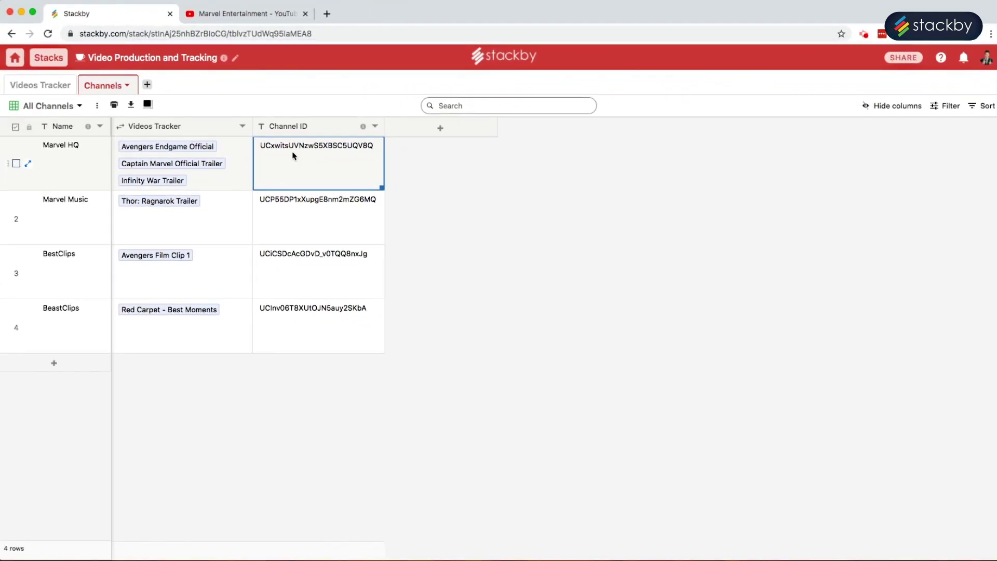
Step: Add a new column that connects to an API, with Youtube as provider and the YouTube API key
{"action": "key", "text": "Down"}
{"action": "key", "text": "Down"}
{"action": "key", "text": "Down"}
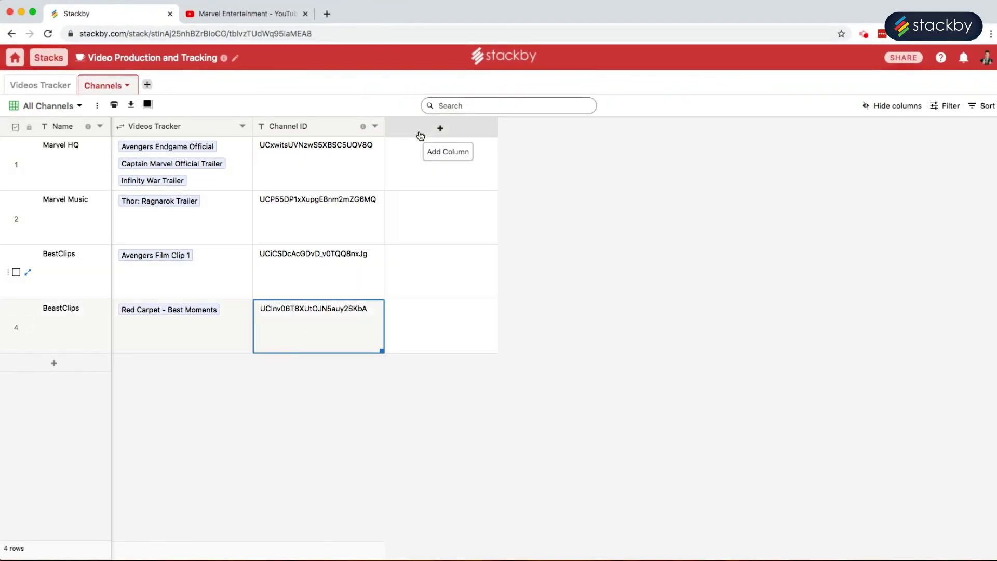
{"action": "left_click", "coordinate": [599, 192]}
{"action": "left_click", "coordinate": [440, 127]}
{"action": "left_click", "coordinate": [848, 161]}
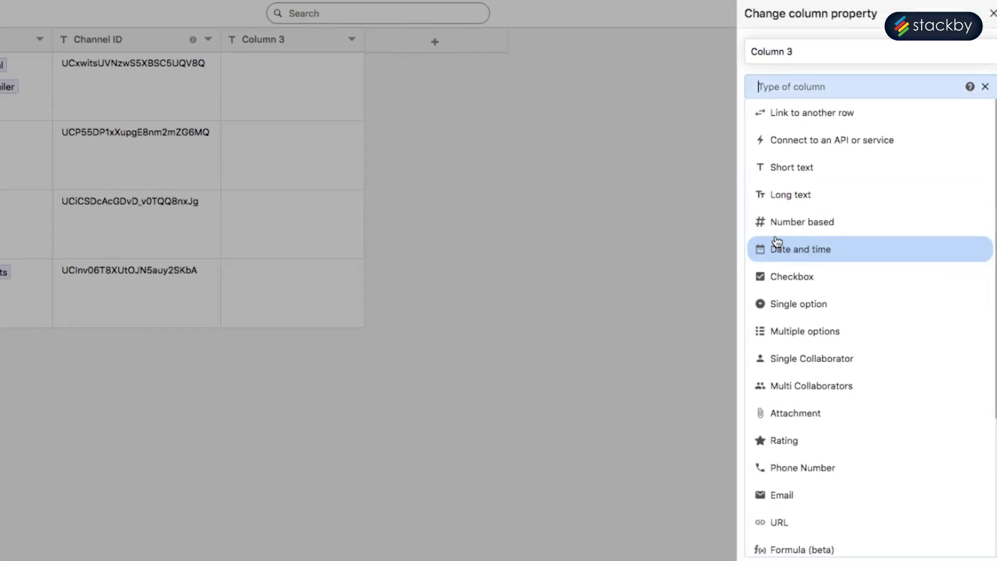
{"action": "left_click", "coordinate": [815, 140]}
{"action": "left_click", "coordinate": [818, 167]}
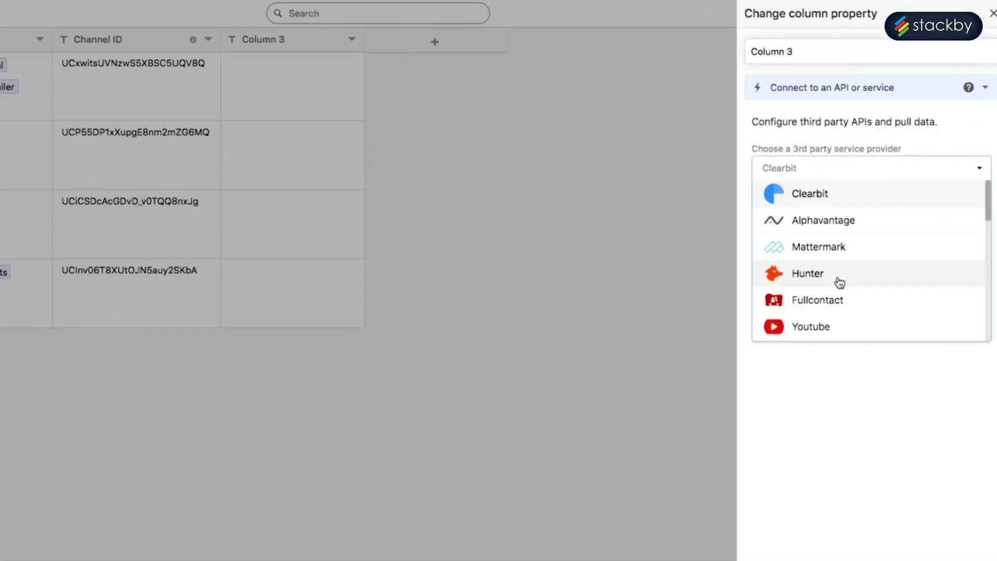
{"action": "left_click", "coordinate": [830, 326]}
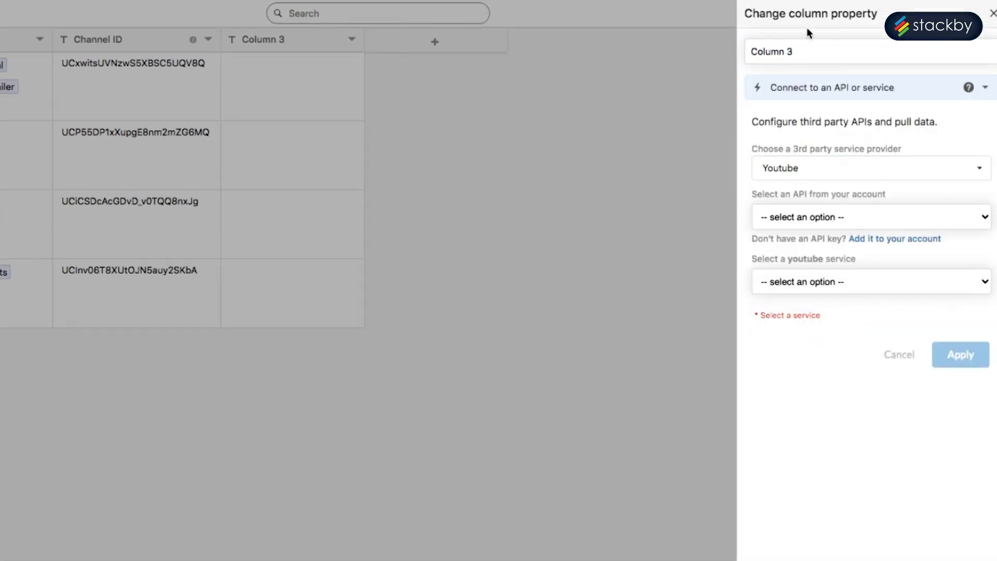
{"action": "left_click", "coordinate": [816, 216]}
{"action": "left_click", "coordinate": [812, 227]}
Step: Fetch Channel Details by the Channel ID column, name the column 'Channel API', and save
{"action": "left_click", "coordinate": [825, 281]}
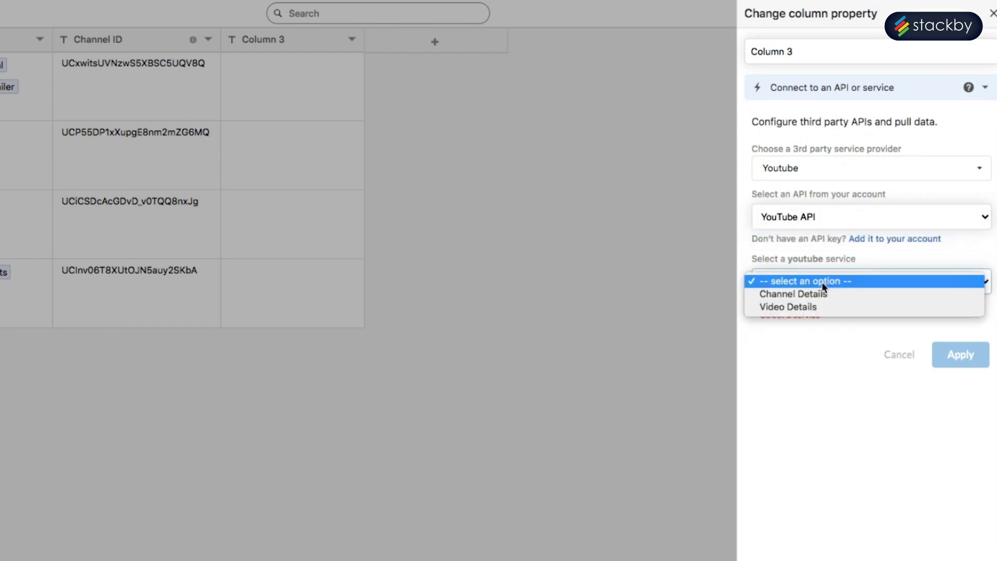
{"action": "left_click", "coordinate": [821, 290]}
{"action": "left_click", "coordinate": [811, 335]}
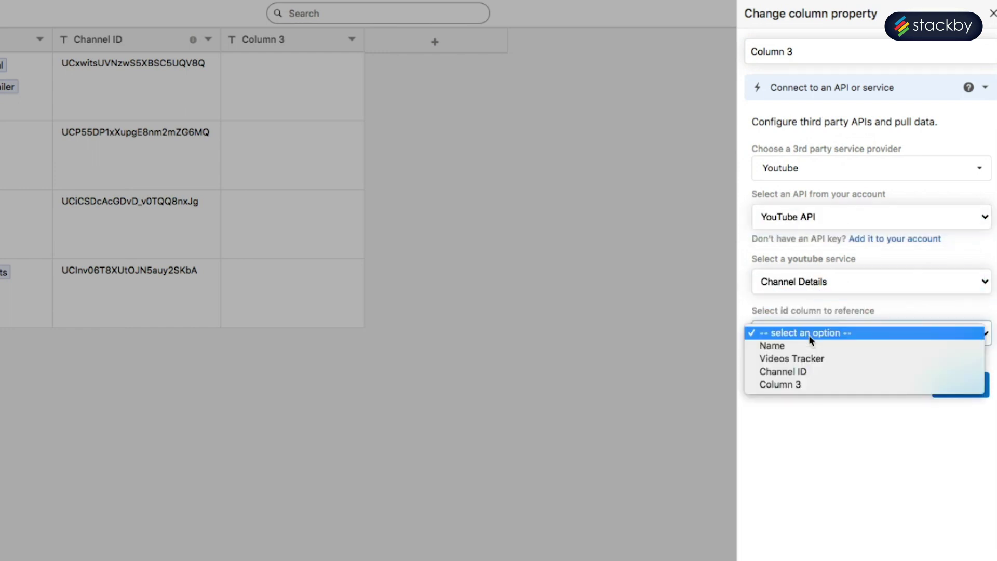
{"action": "left_click", "coordinate": [806, 367]}
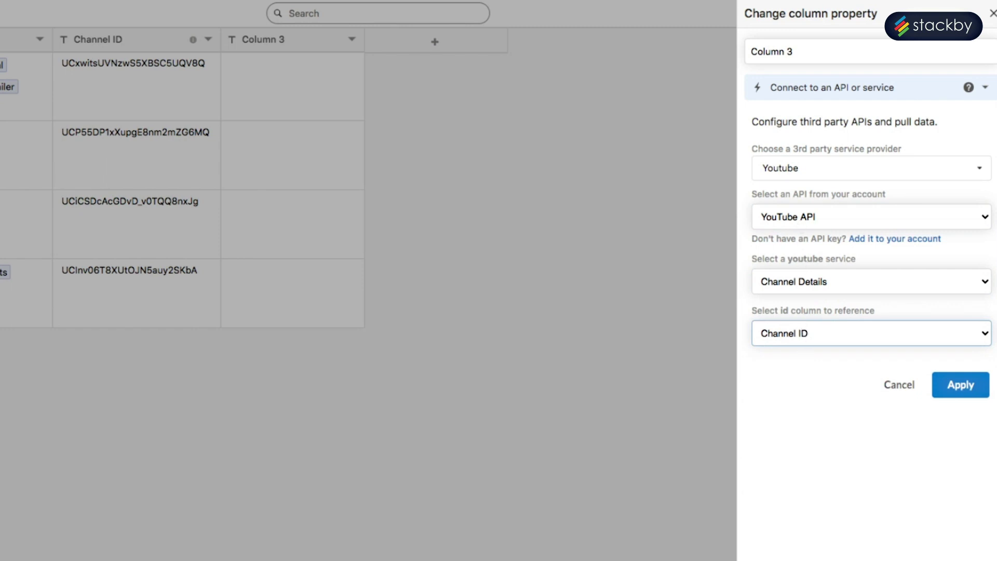
{"action": "triple_click", "coordinate": [824, 52]}
{"action": "type", "text": "Channel API"}
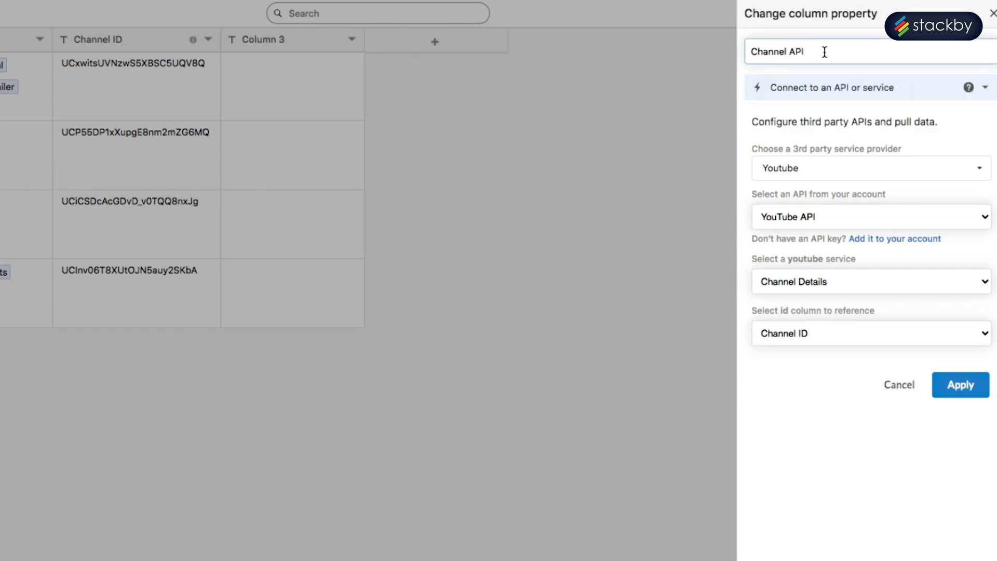
{"action": "left_click", "coordinate": [944, 377]}
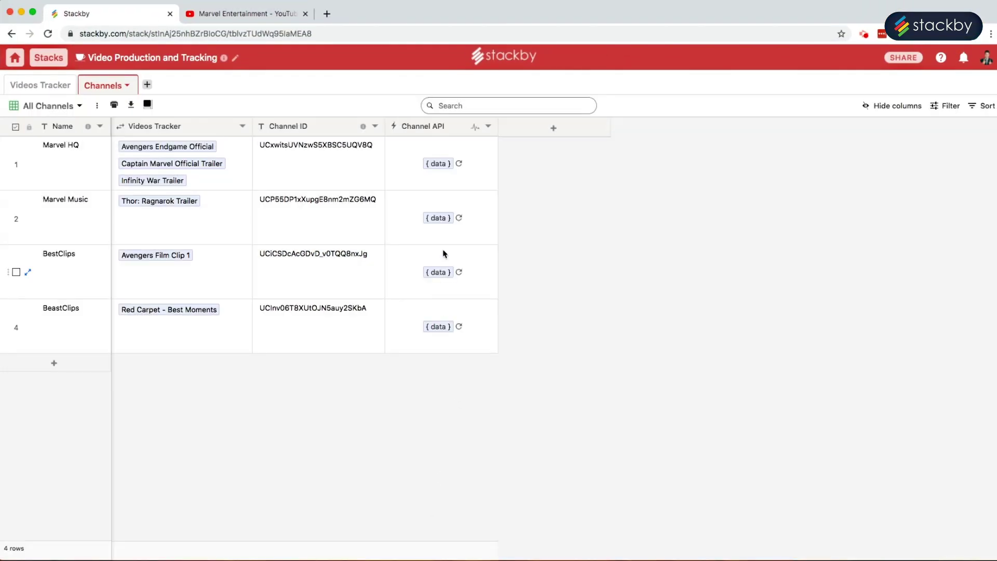
Step: From Marvel HQ's { data }, pick title, description, subscriberCount, videoCount and viewCount and create 5 columns
{"action": "left_click", "coordinate": [437, 164]}
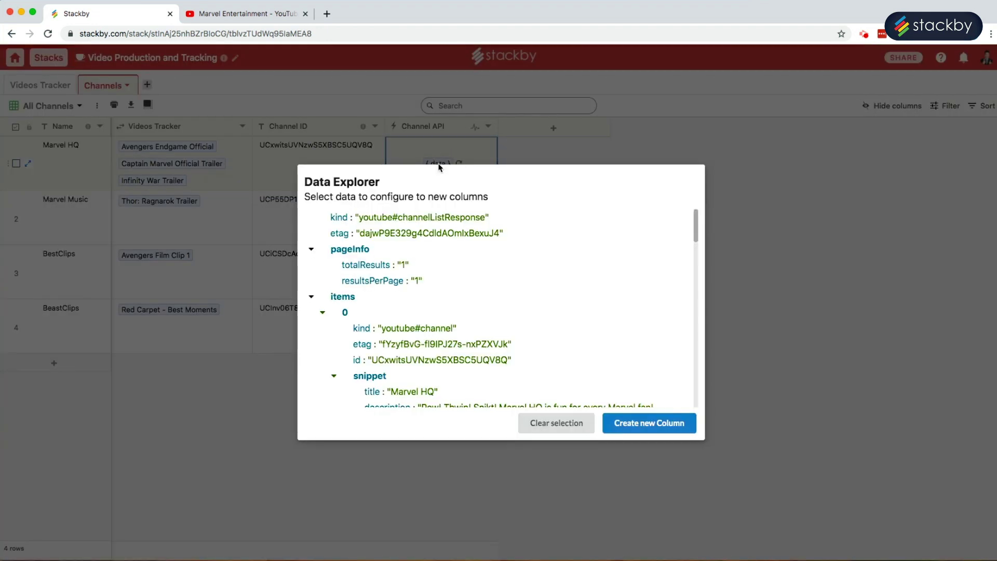
{"action": "scroll", "coordinate": [437, 260], "scroll_direction": "down", "scroll_amount": 4}
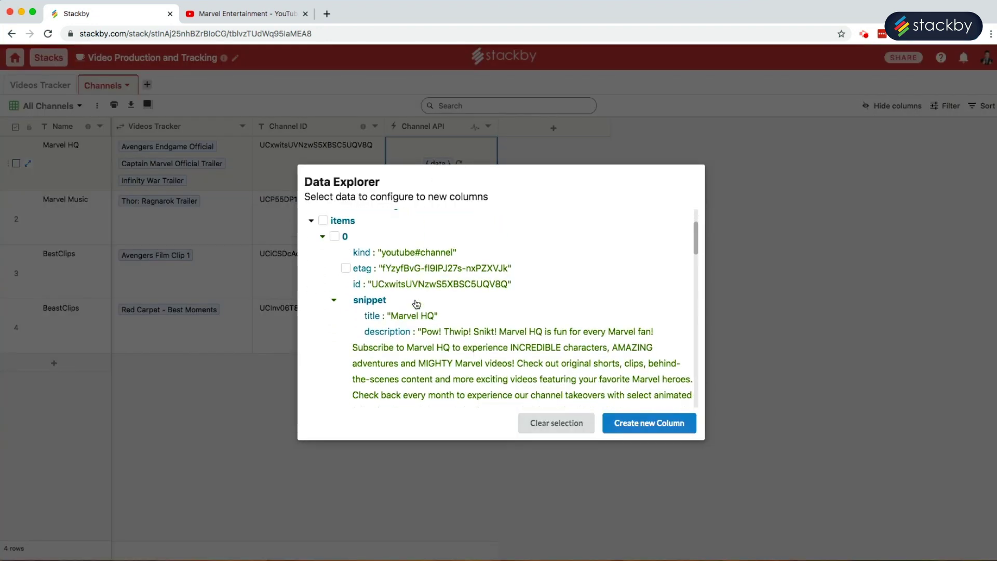
{"action": "left_click", "coordinate": [357, 292]}
{"action": "left_click", "coordinate": [357, 308]}
{"action": "scroll", "coordinate": [359, 311], "scroll_direction": "down", "scroll_amount": 8}
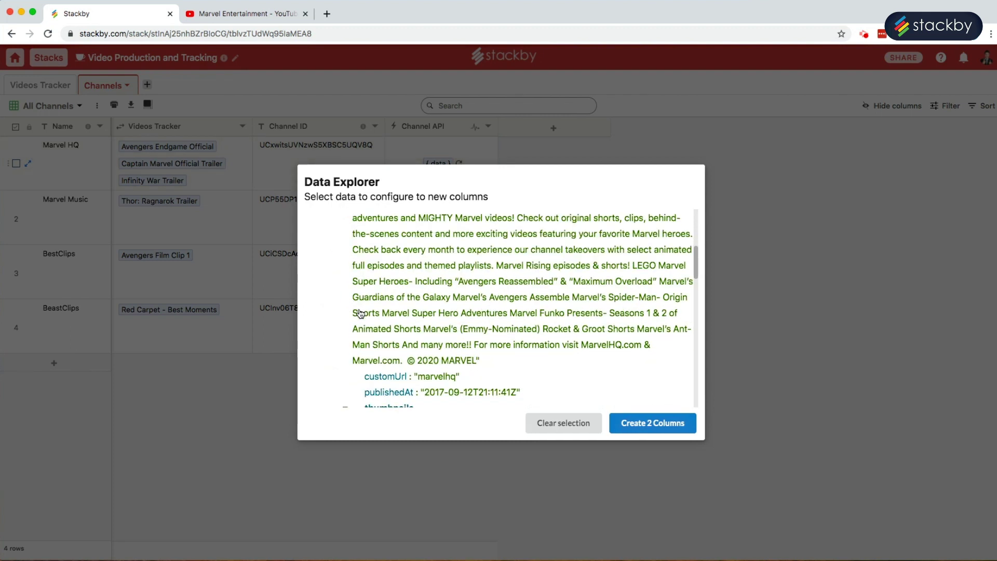
{"action": "scroll", "coordinate": [360, 314], "scroll_direction": "down", "scroll_amount": 10}
{"action": "scroll", "coordinate": [360, 314], "scroll_direction": "up", "scroll_amount": 5}
{"action": "scroll", "coordinate": [373, 291], "scroll_direction": "down", "scroll_amount": 5}
{"action": "scroll", "coordinate": [374, 292], "scroll_direction": "up", "scroll_amount": 4}
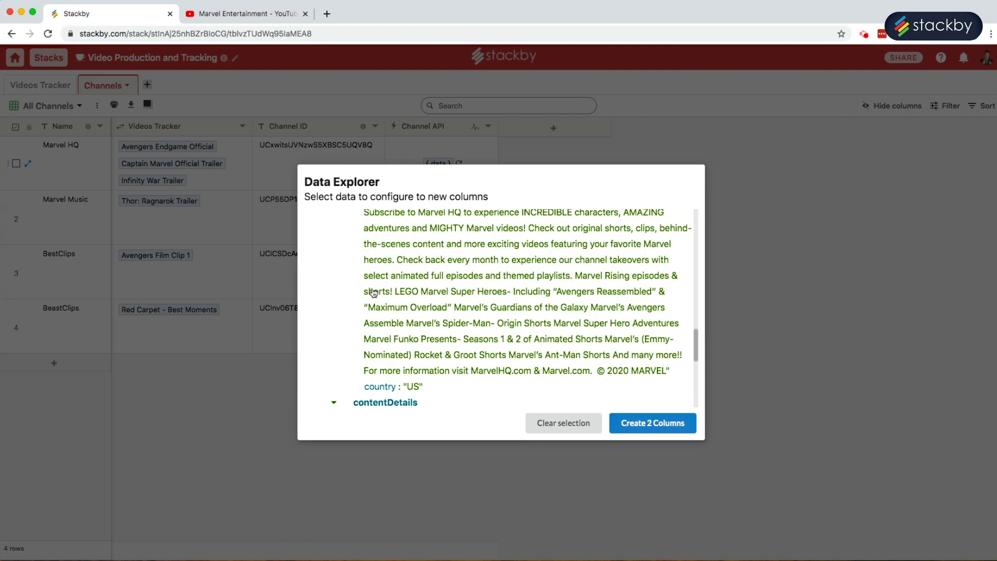
{"action": "scroll", "coordinate": [374, 292], "scroll_direction": "down", "scroll_amount": 4}
{"action": "scroll", "coordinate": [363, 335], "scroll_direction": "down", "scroll_amount": 5}
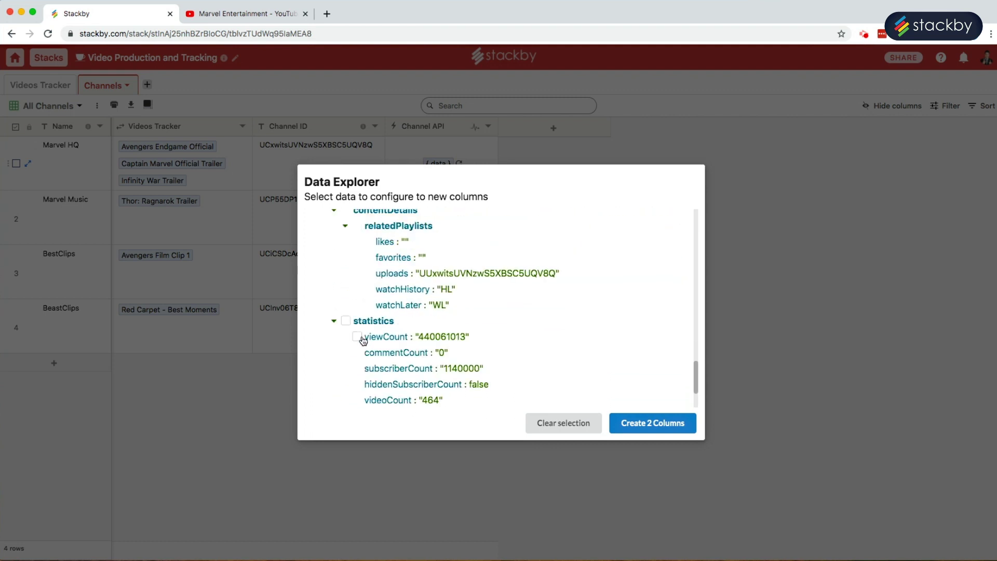
{"action": "left_click", "coordinate": [357, 368]}
{"action": "left_click", "coordinate": [664, 424]}
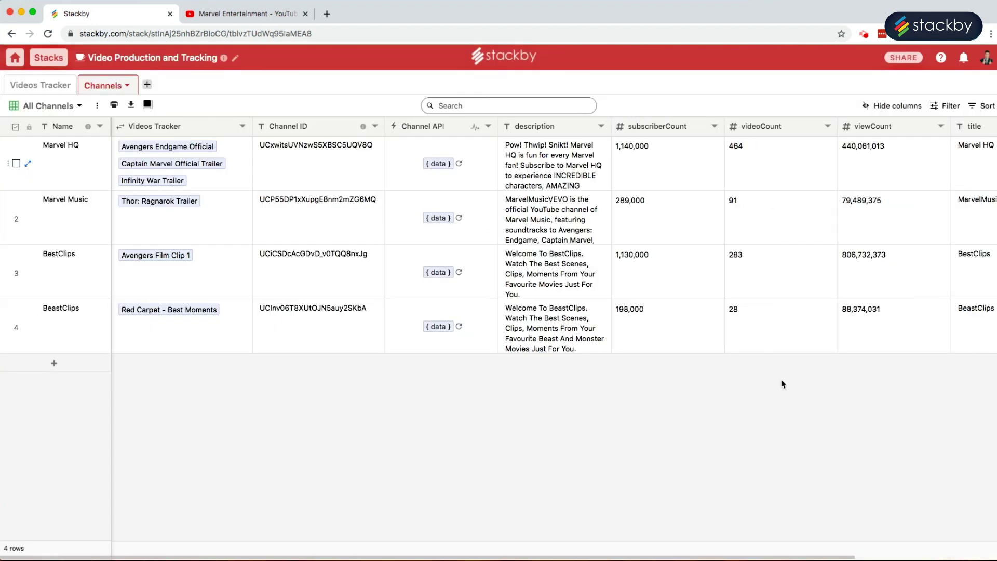
Step: Change the channel description column to Long Text
{"action": "double_click", "coordinate": [545, 127]}
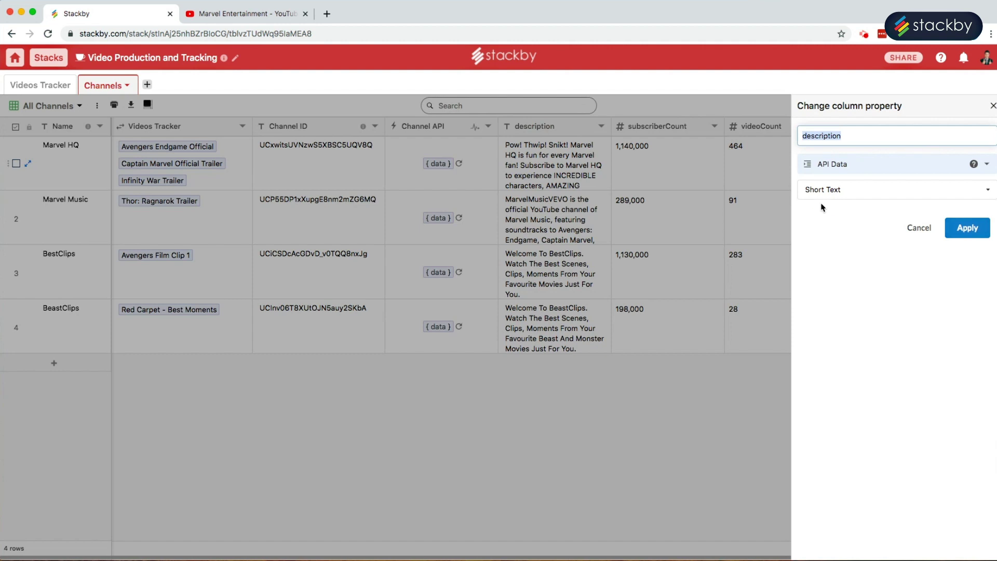
{"action": "left_click", "coordinate": [828, 191]}
{"action": "left_click", "coordinate": [834, 223]}
{"action": "key", "text": "Return"}
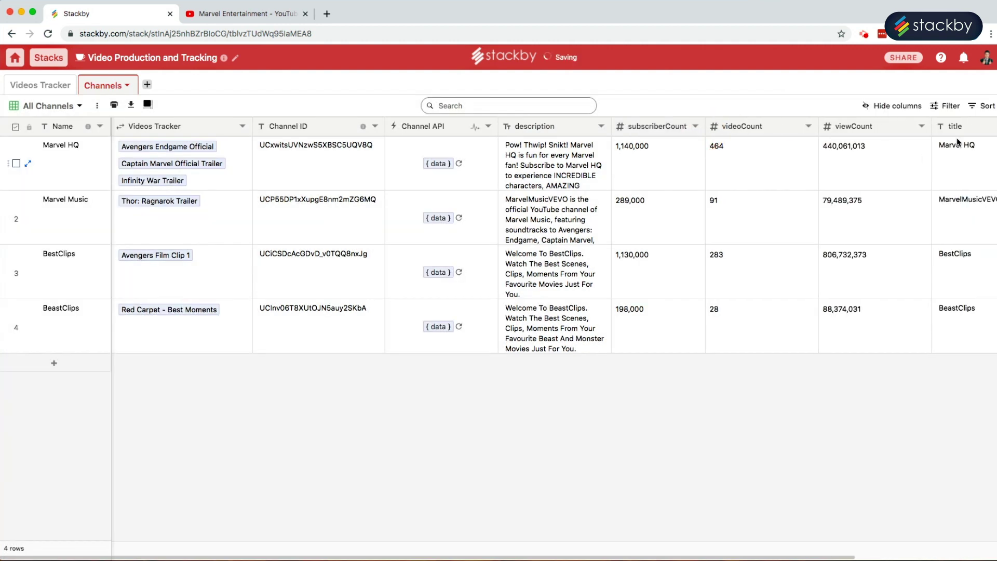
Step: Move the title column beside Channel API, narrow it, and refresh Marvel HQ and Marvel Music's data
{"action": "left_click_drag", "start_coordinate": [953, 126], "coordinate": [617, 182]}
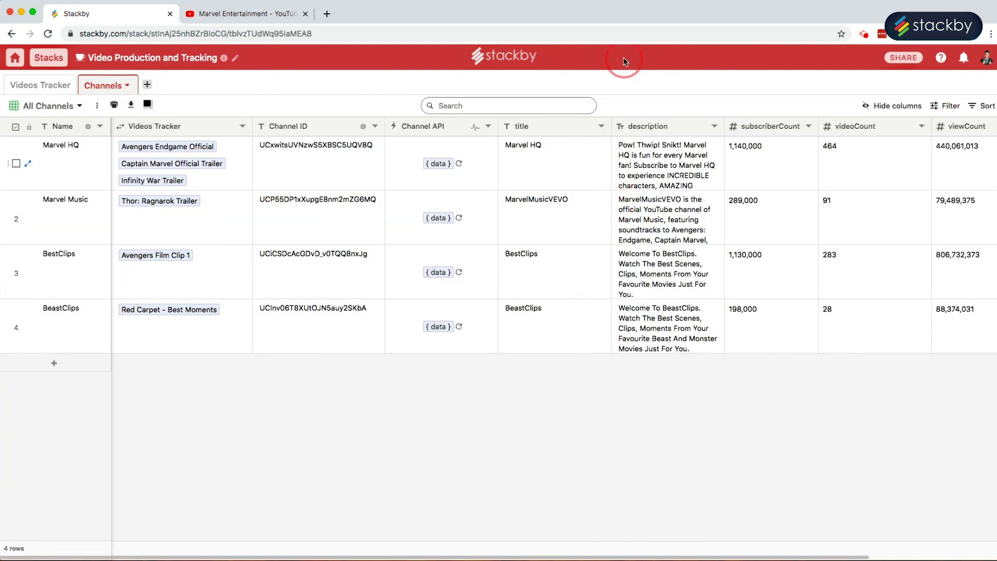
{"action": "left_click_drag", "start_coordinate": [615, 122], "coordinate": [587, 126]}
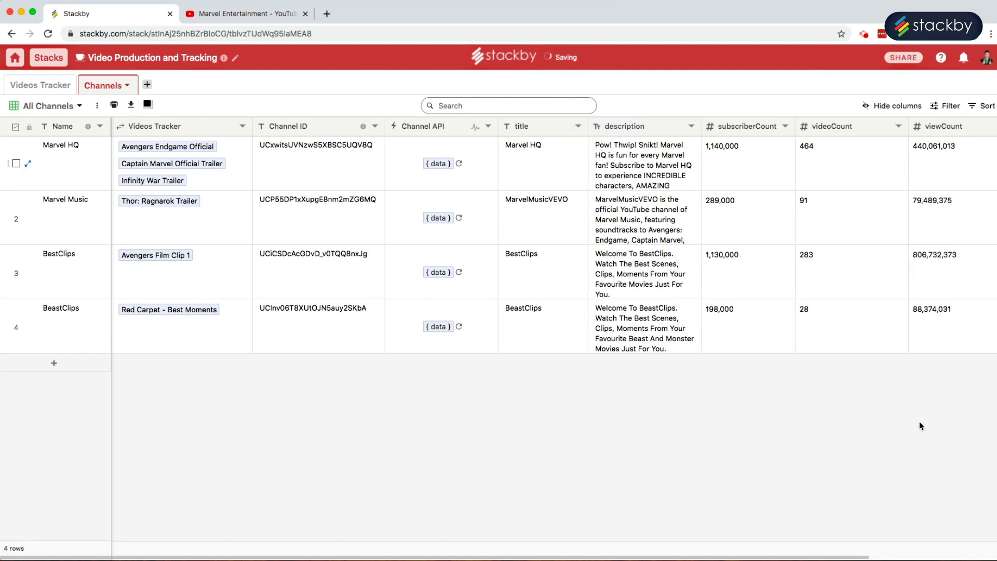
{"action": "left_click_drag", "start_coordinate": [476, 175], "coordinate": [474, 211]}
{"action": "right_click", "coordinate": [479, 212]}
{"action": "left_click", "coordinate": [524, 222]}
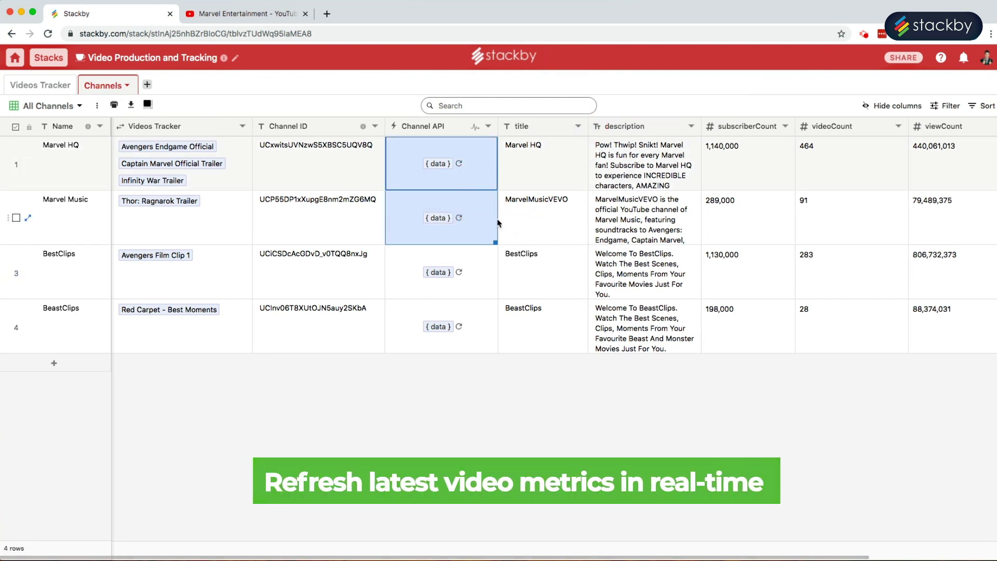